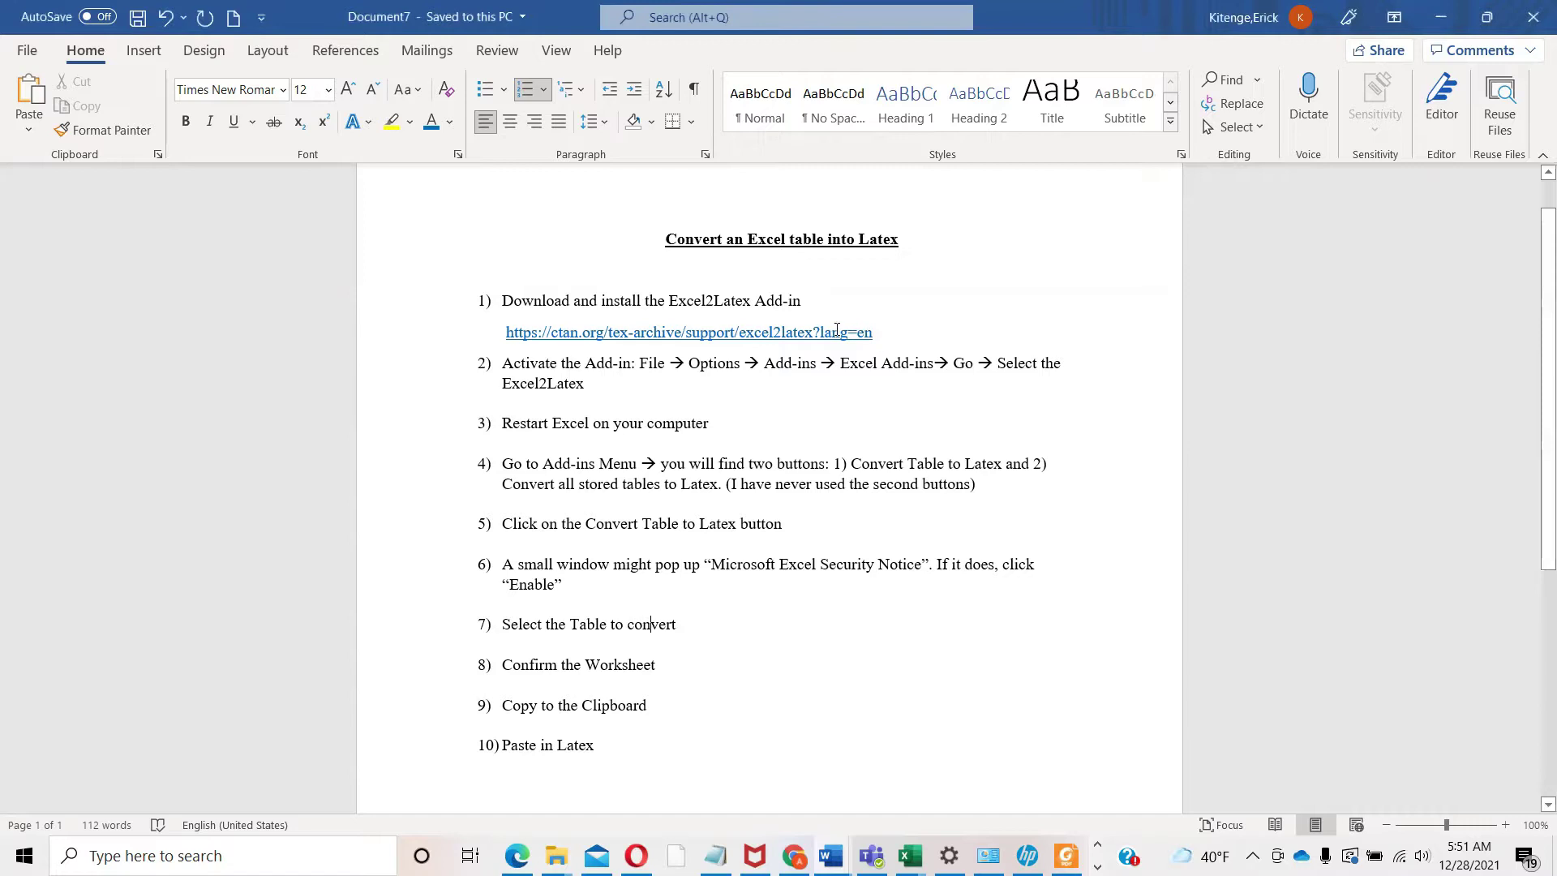
Bring up the options for the CTAN excel2latex hyperlink in the Word guide's first step
right_click(731, 334)
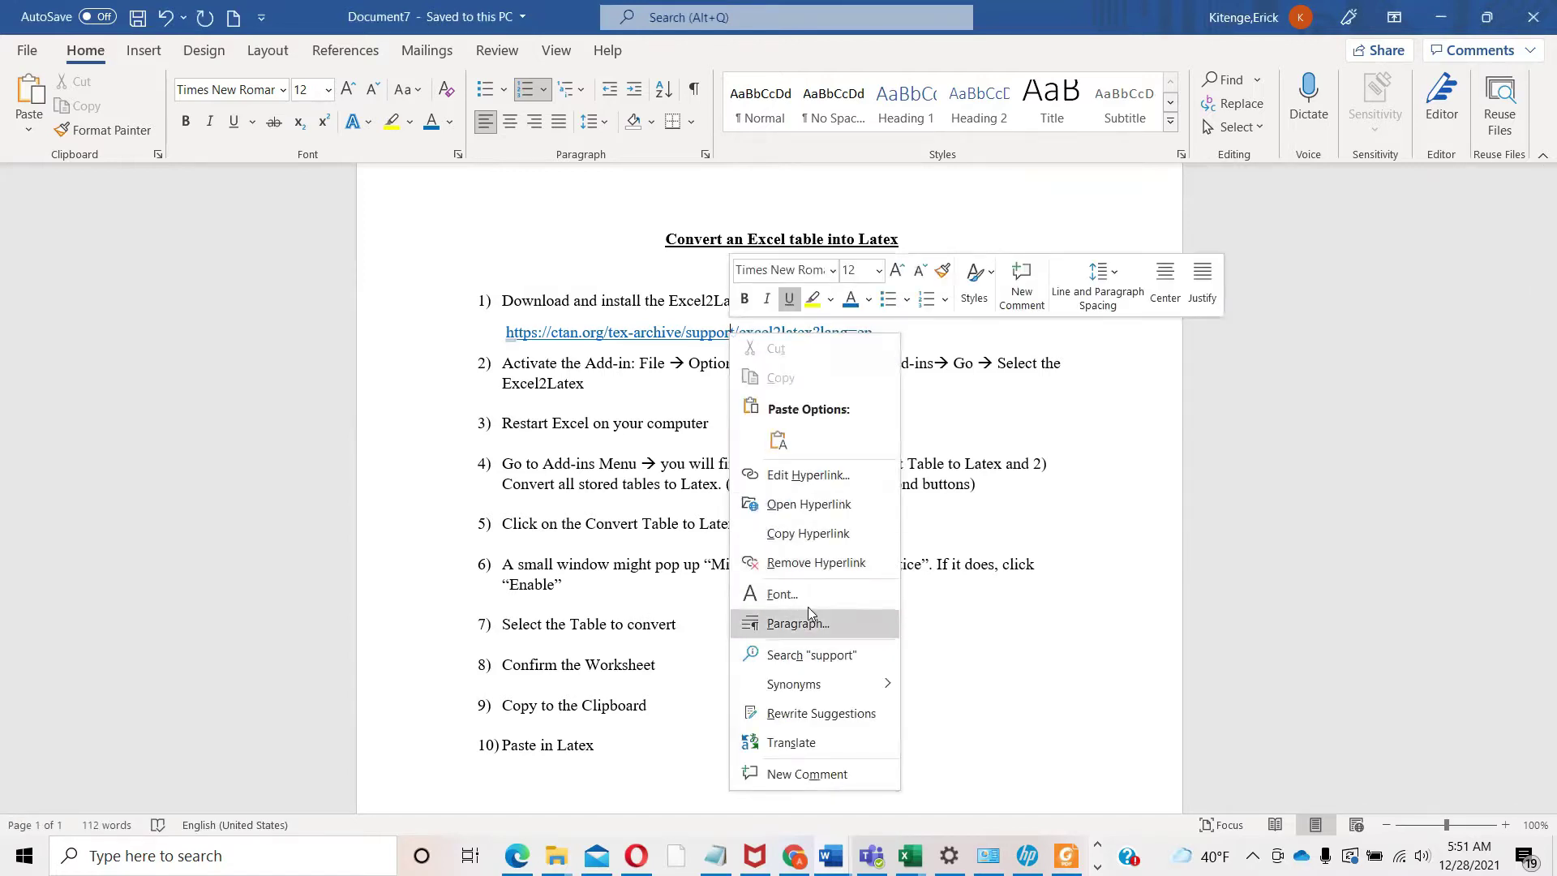
Open the CTAN excel2latex page in Opera, download the package zip in a new window, then return to Word
left_click(807, 506)
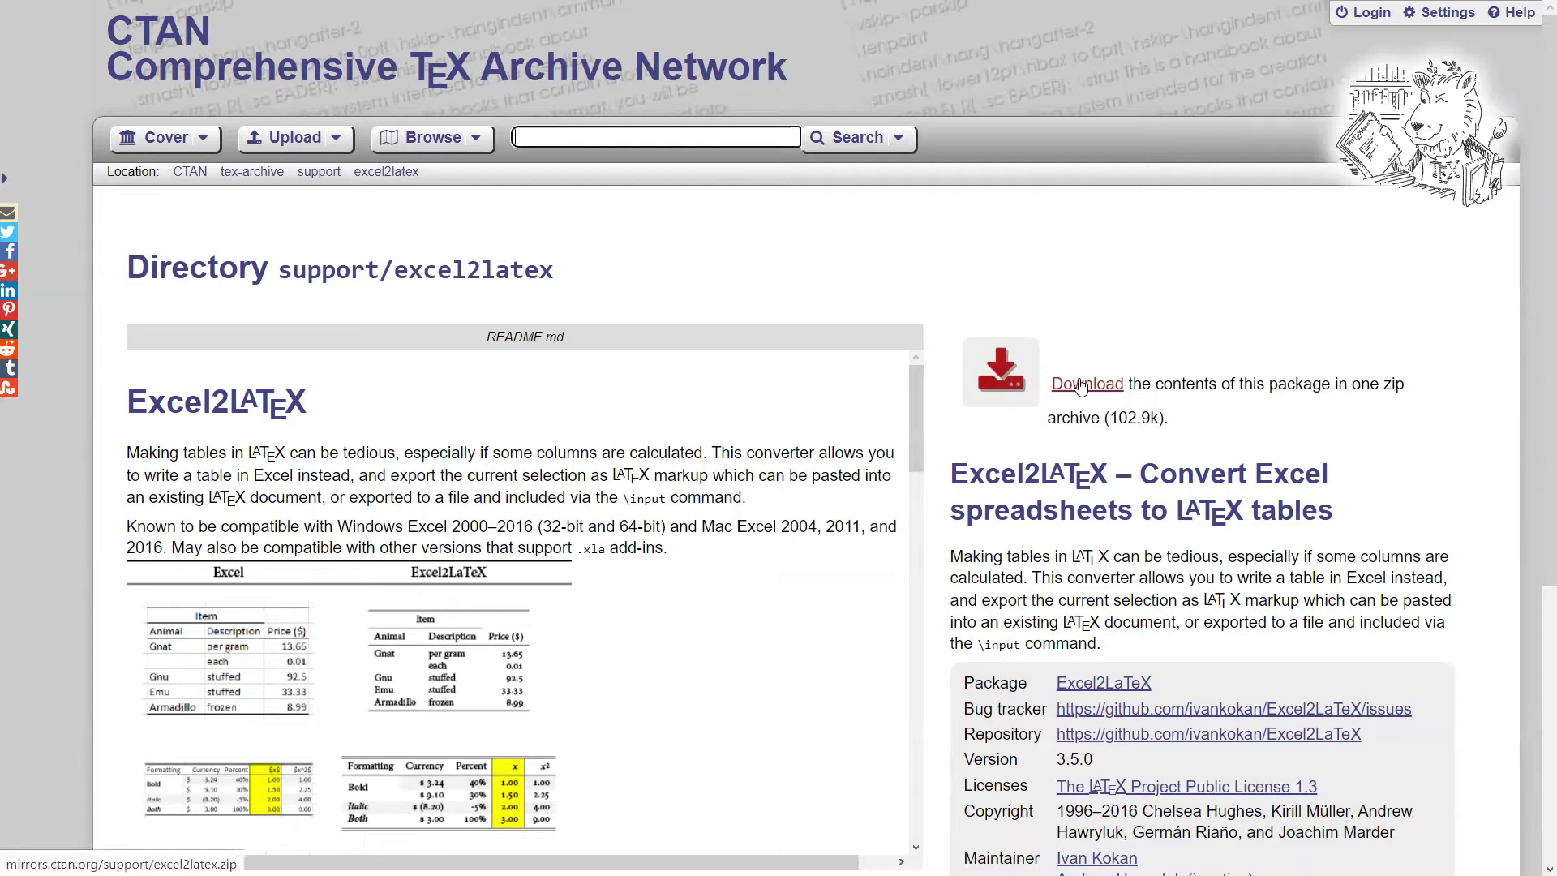
left_click(1083, 387)
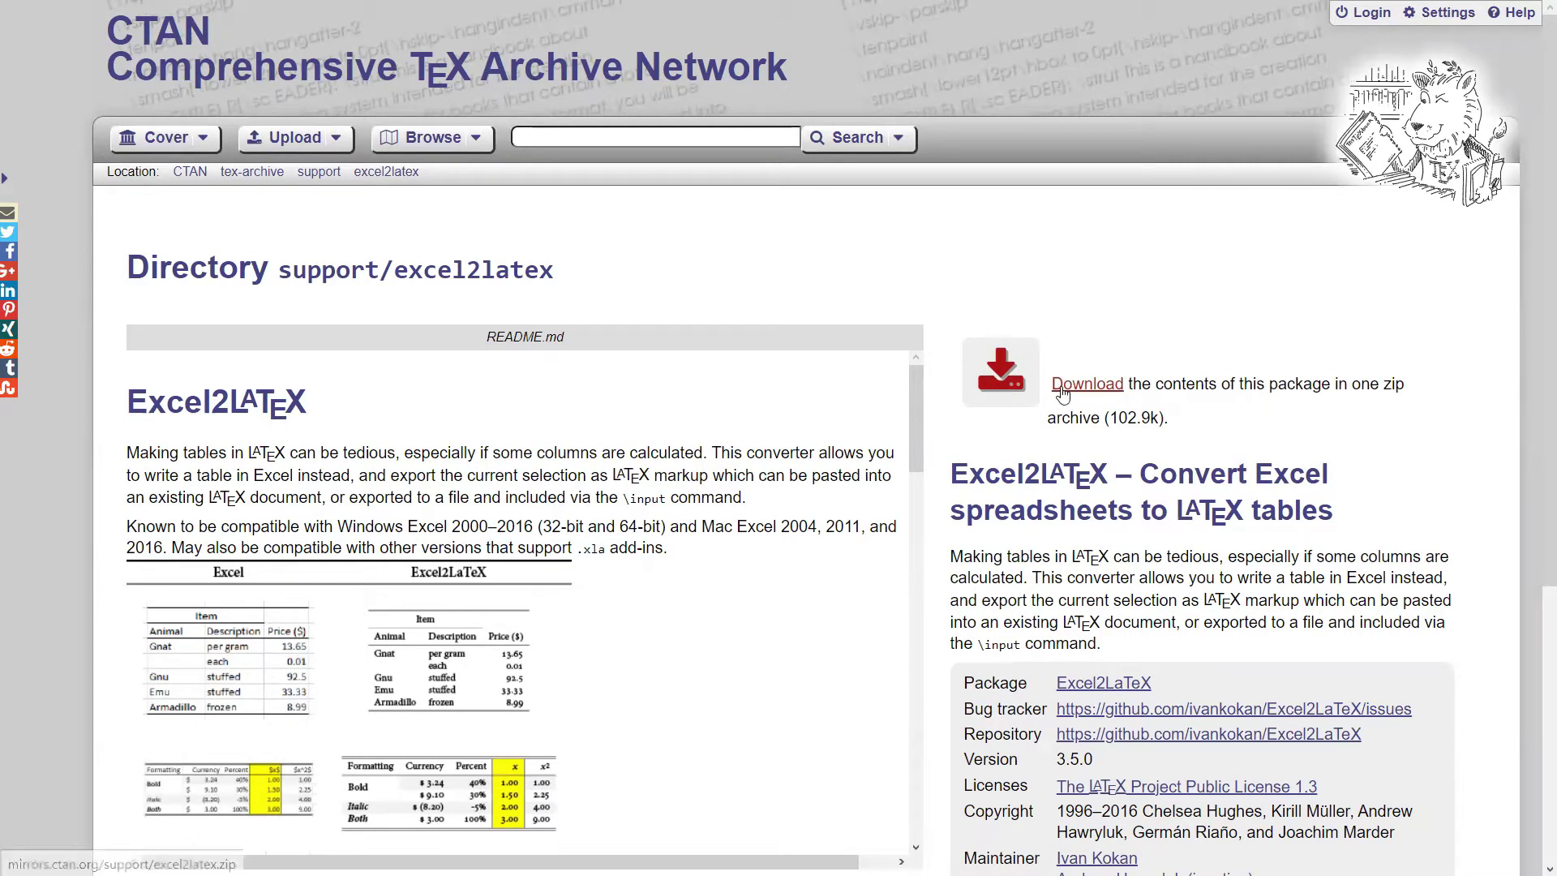
right_click(1063, 390)
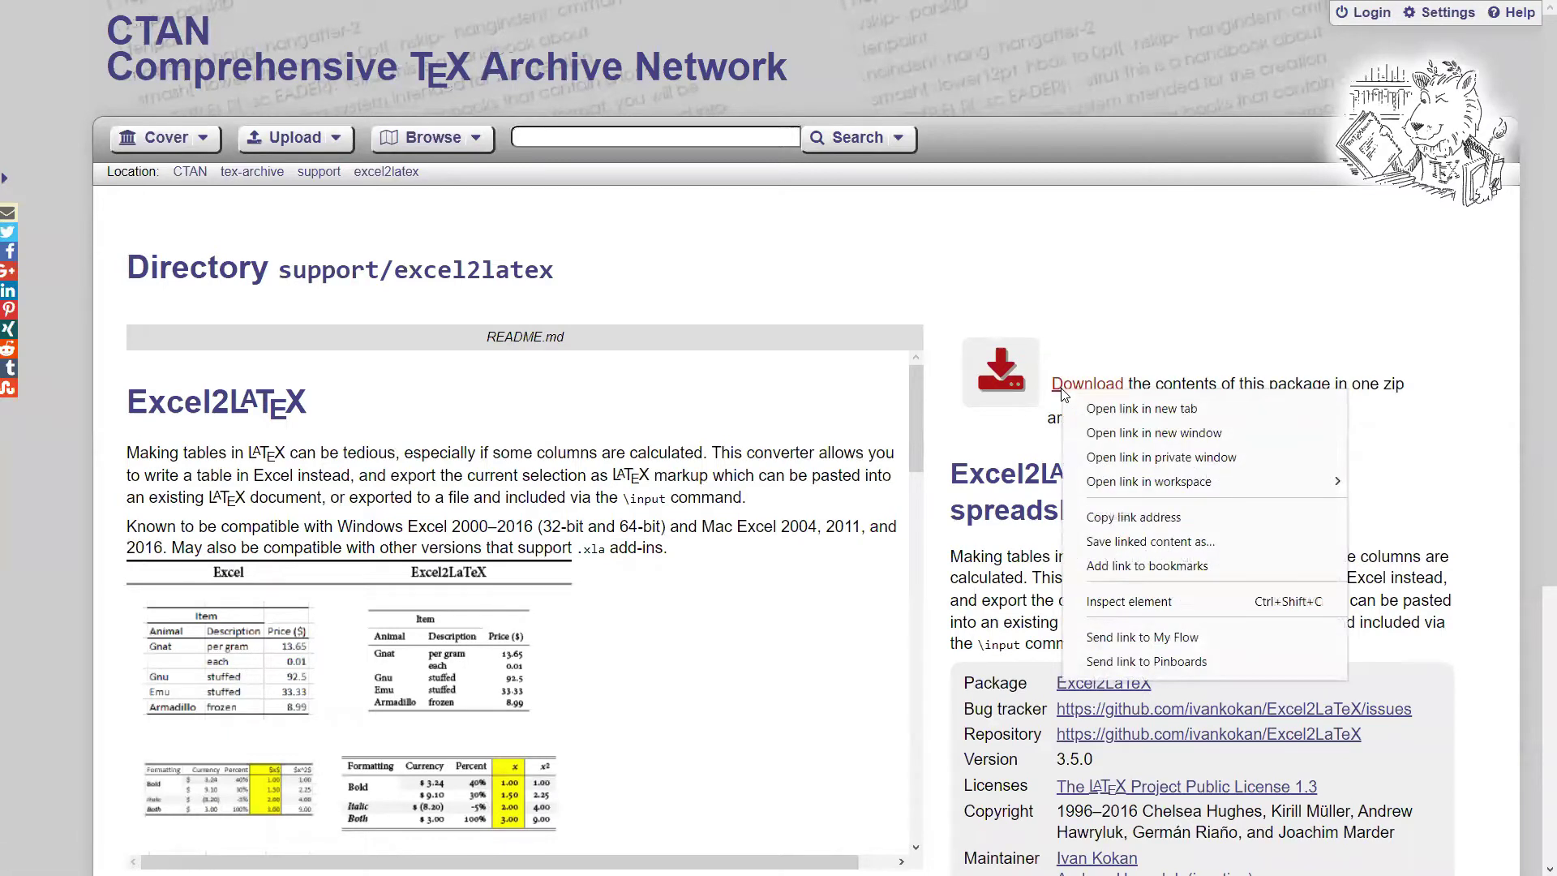
left_click(1137, 436)
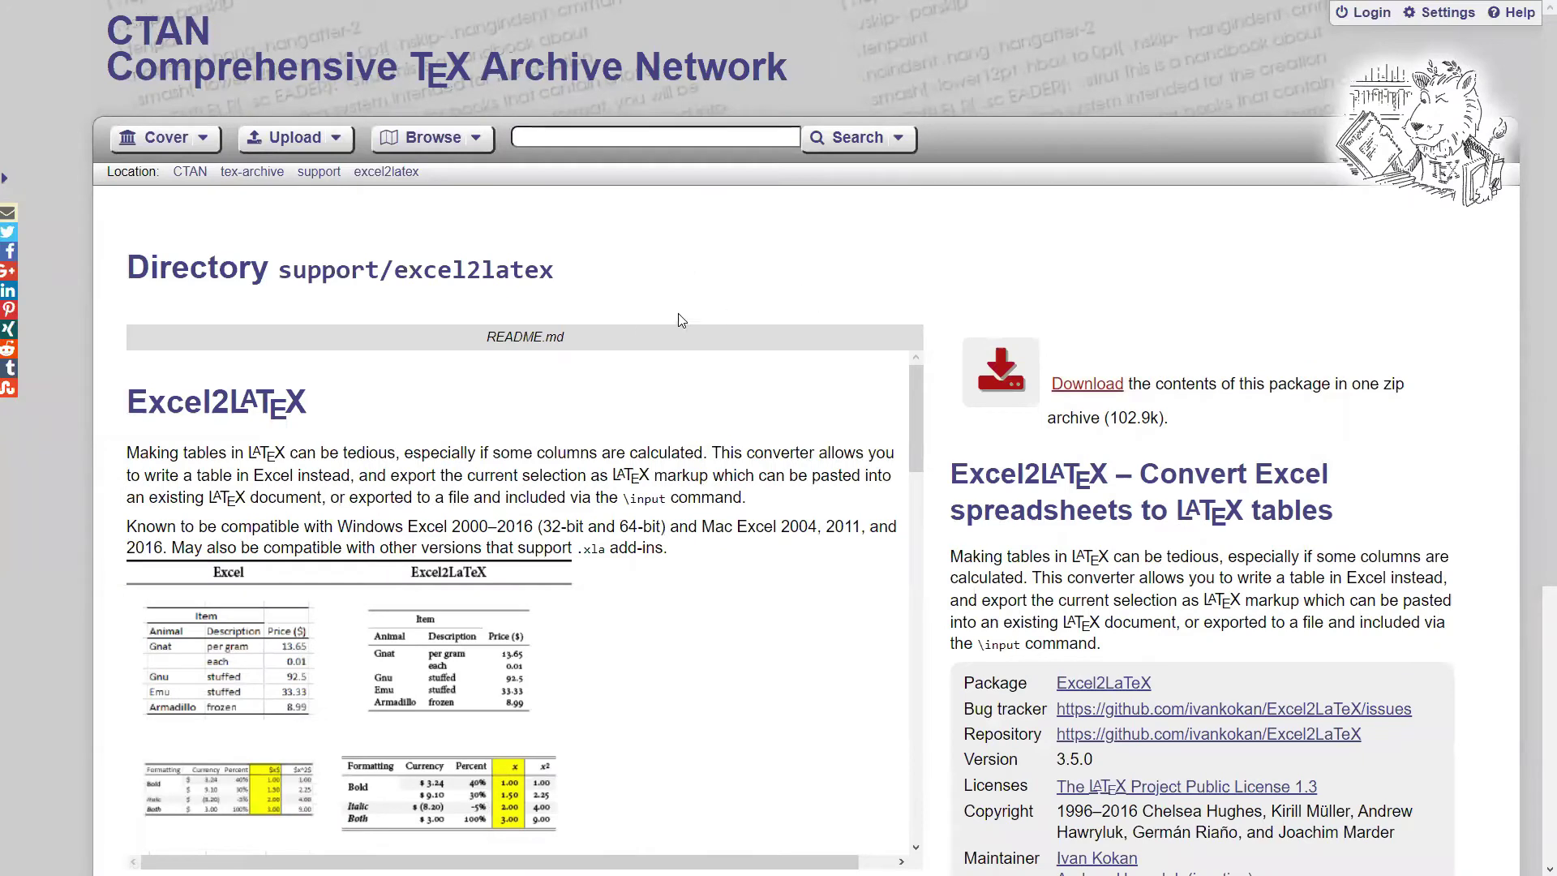
key("alt+Tab")
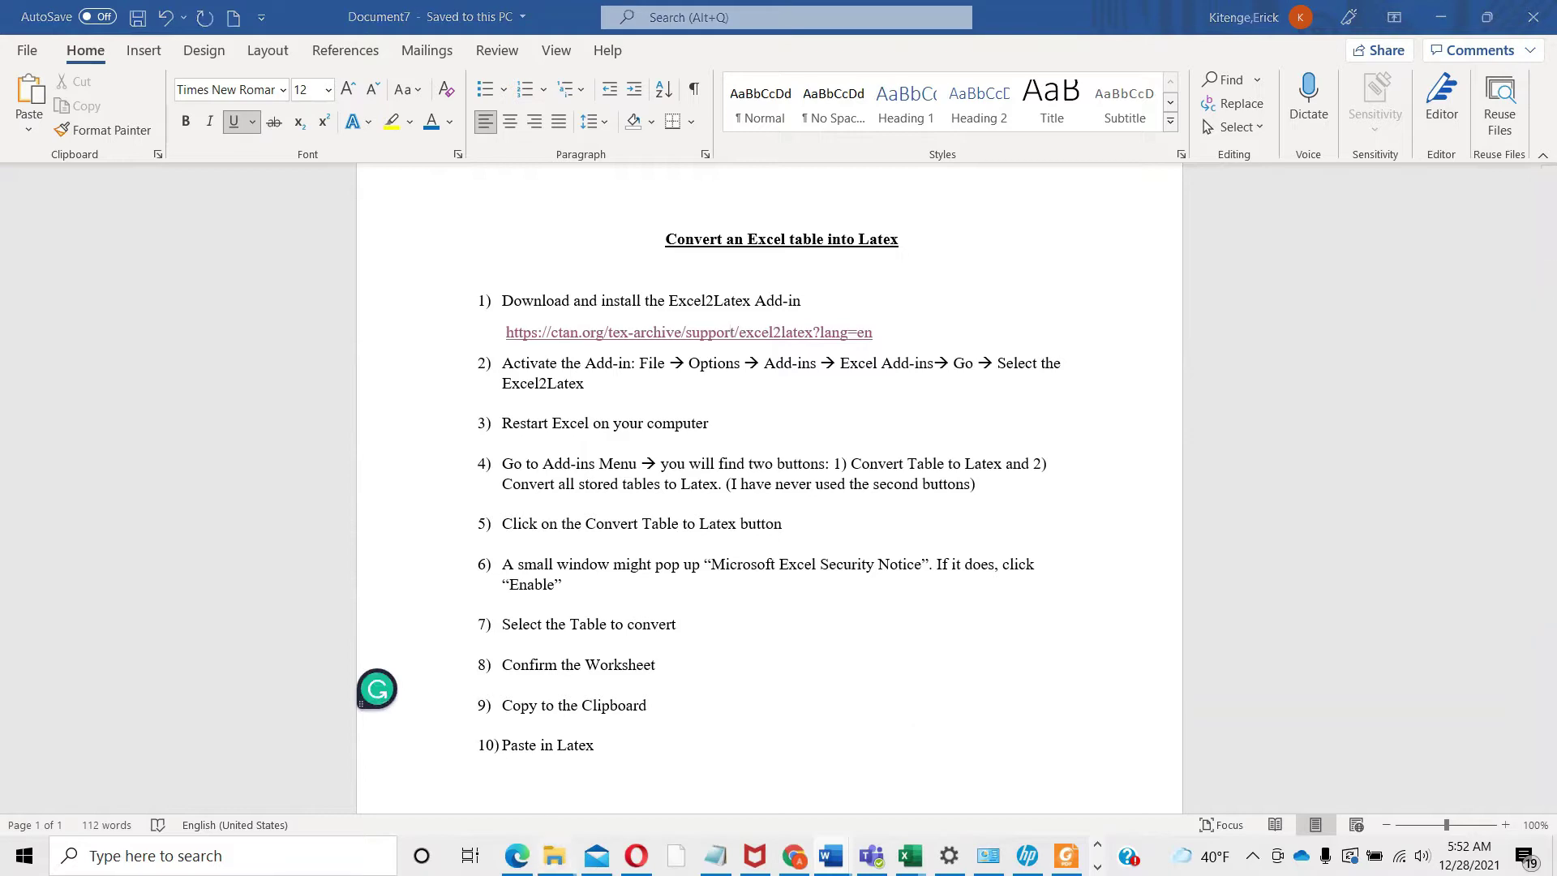
Show the Downloads folder holding Excel2LaTeX.xla, then bring the Book7 workbook to the front
mouse_move(556, 856)
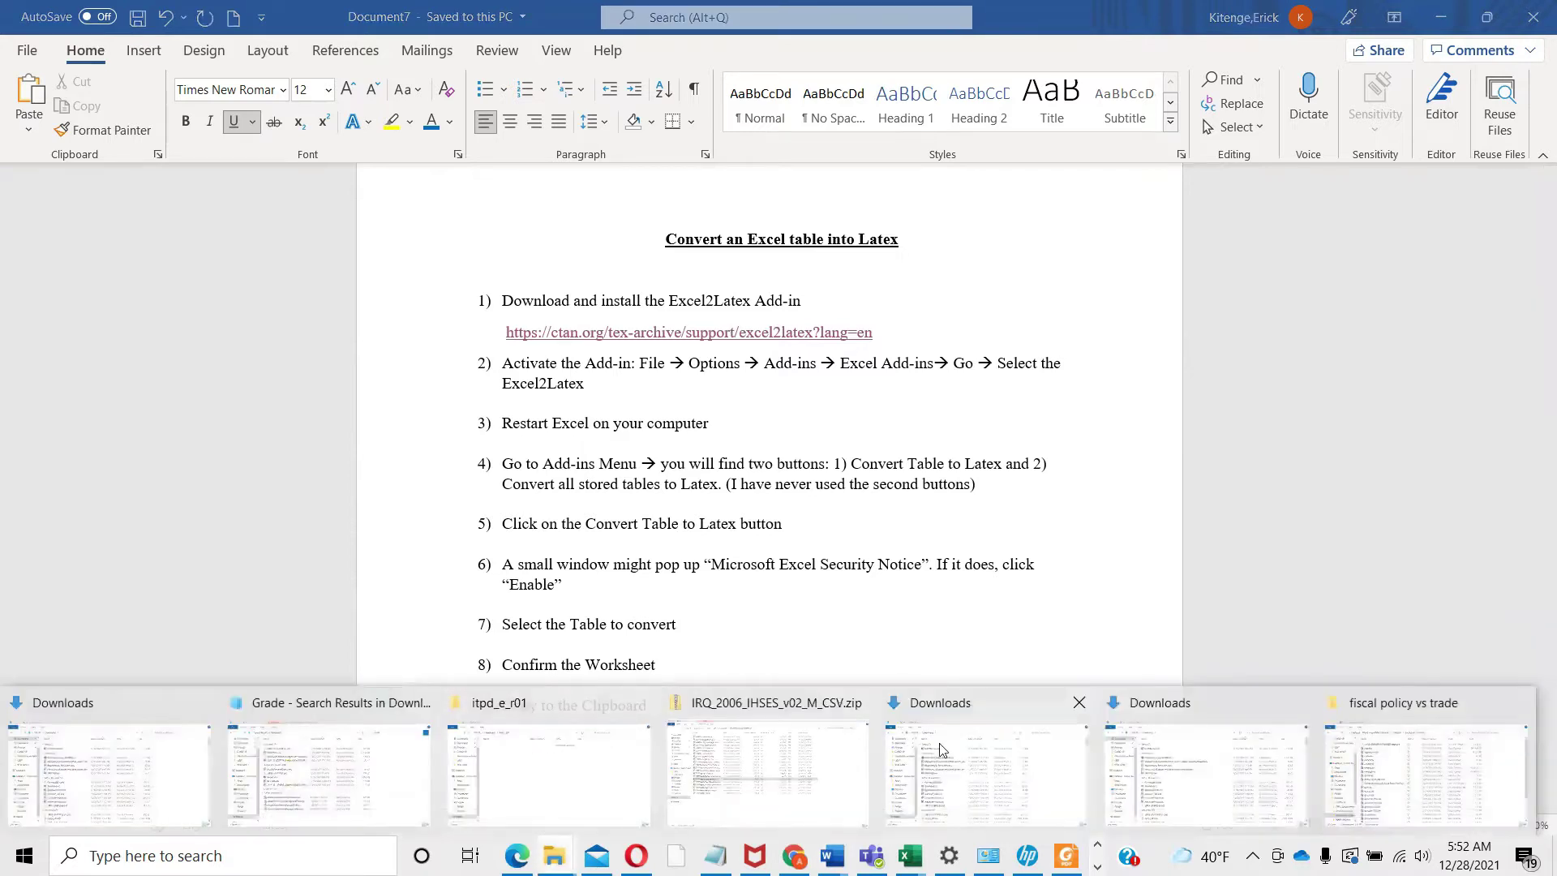
left_click(965, 762)
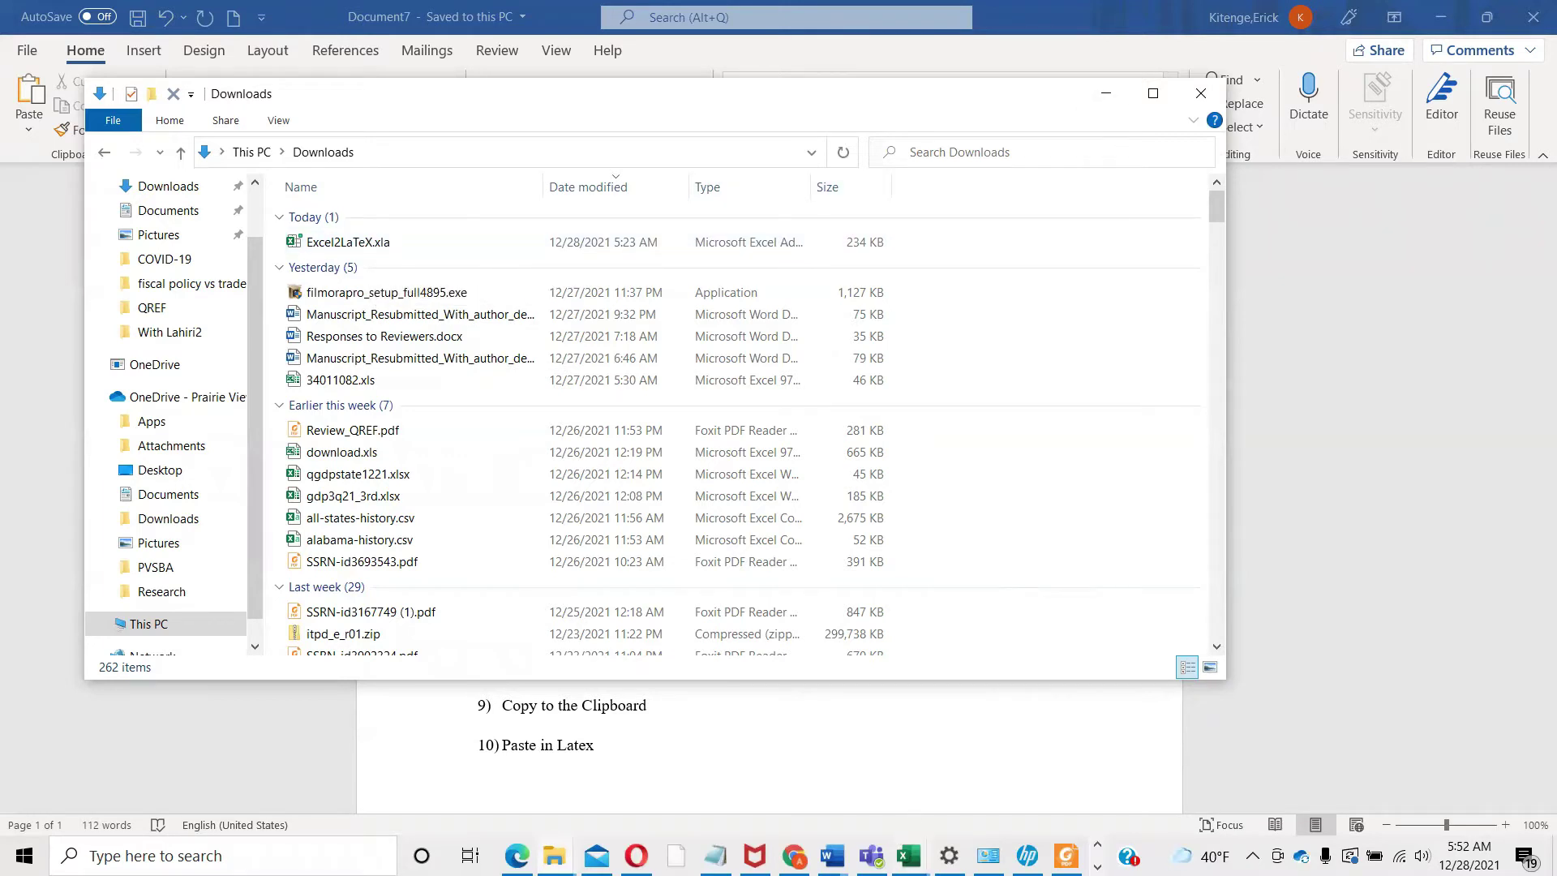
left_click(909, 854)
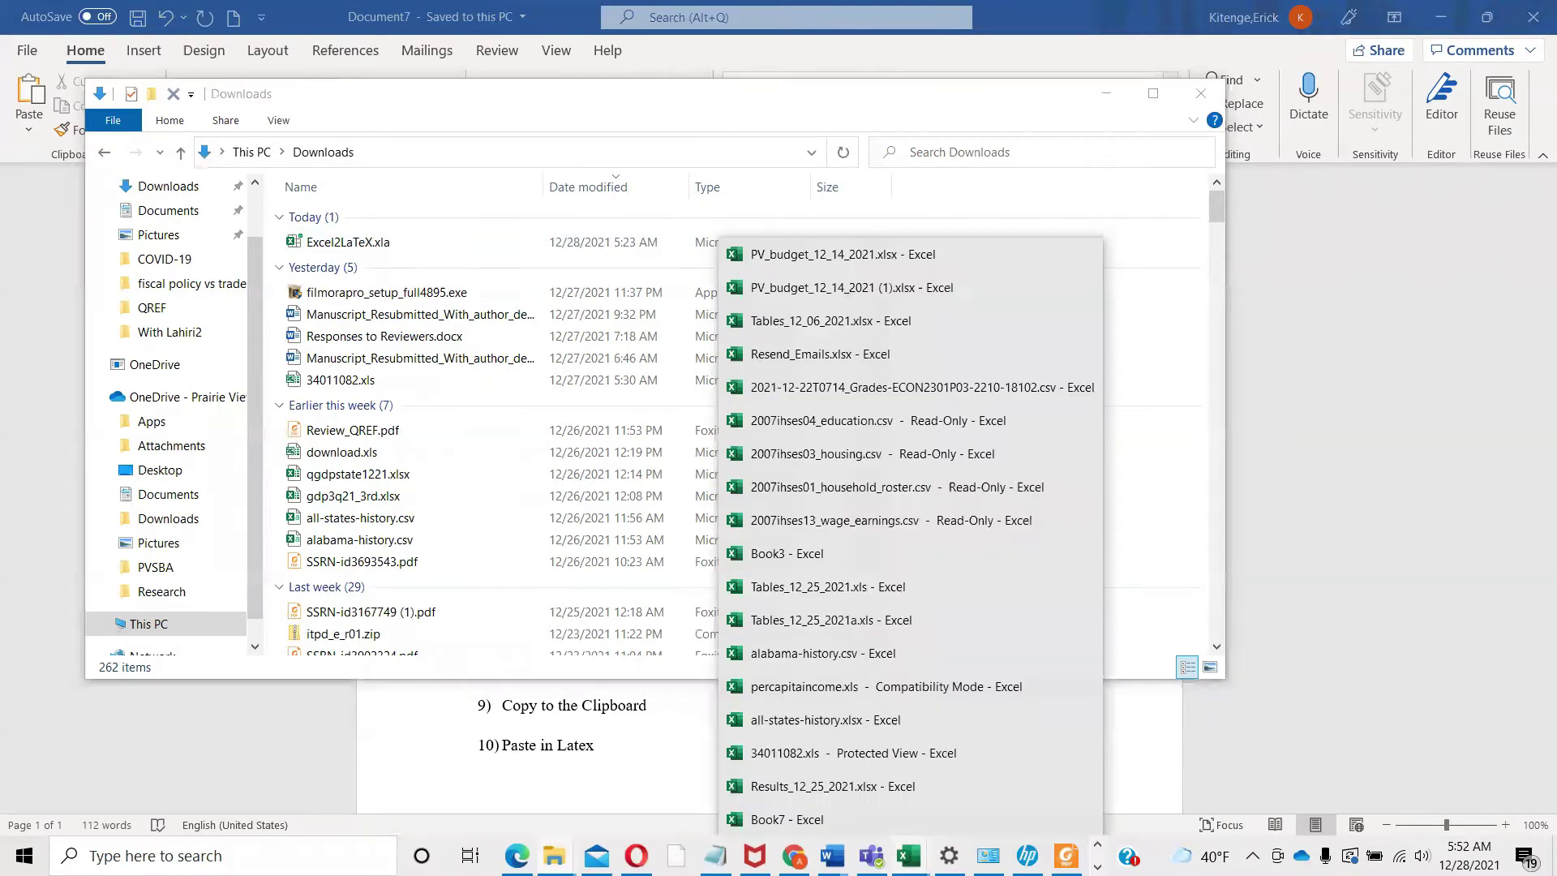
left_click(801, 820)
Clear the two values from cells I4:I5 in Book7
left_click(665, 547)
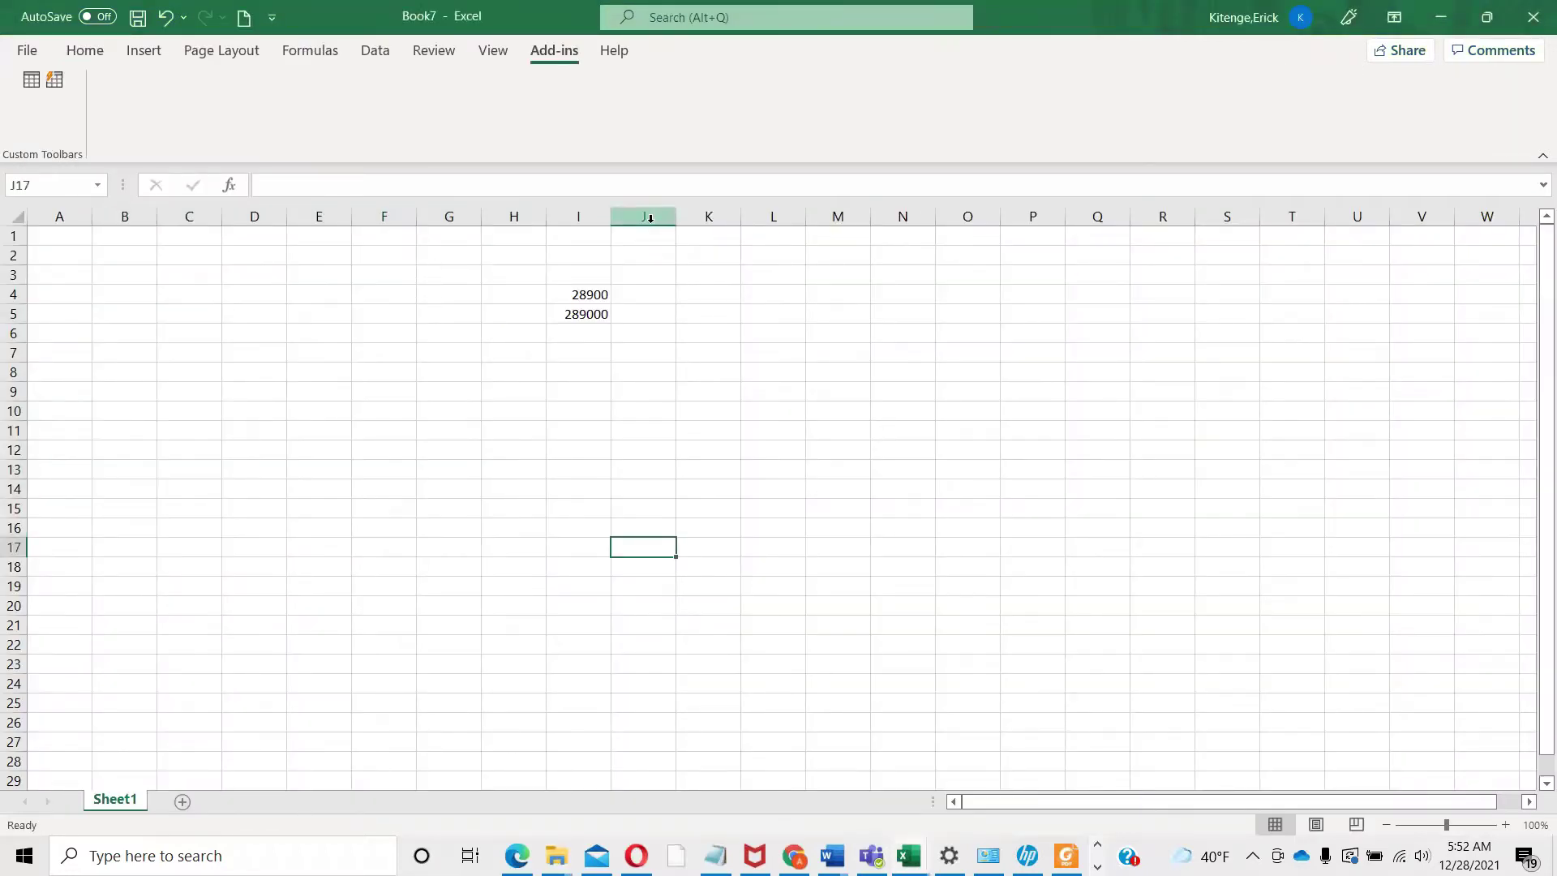
left_click(86, 53)
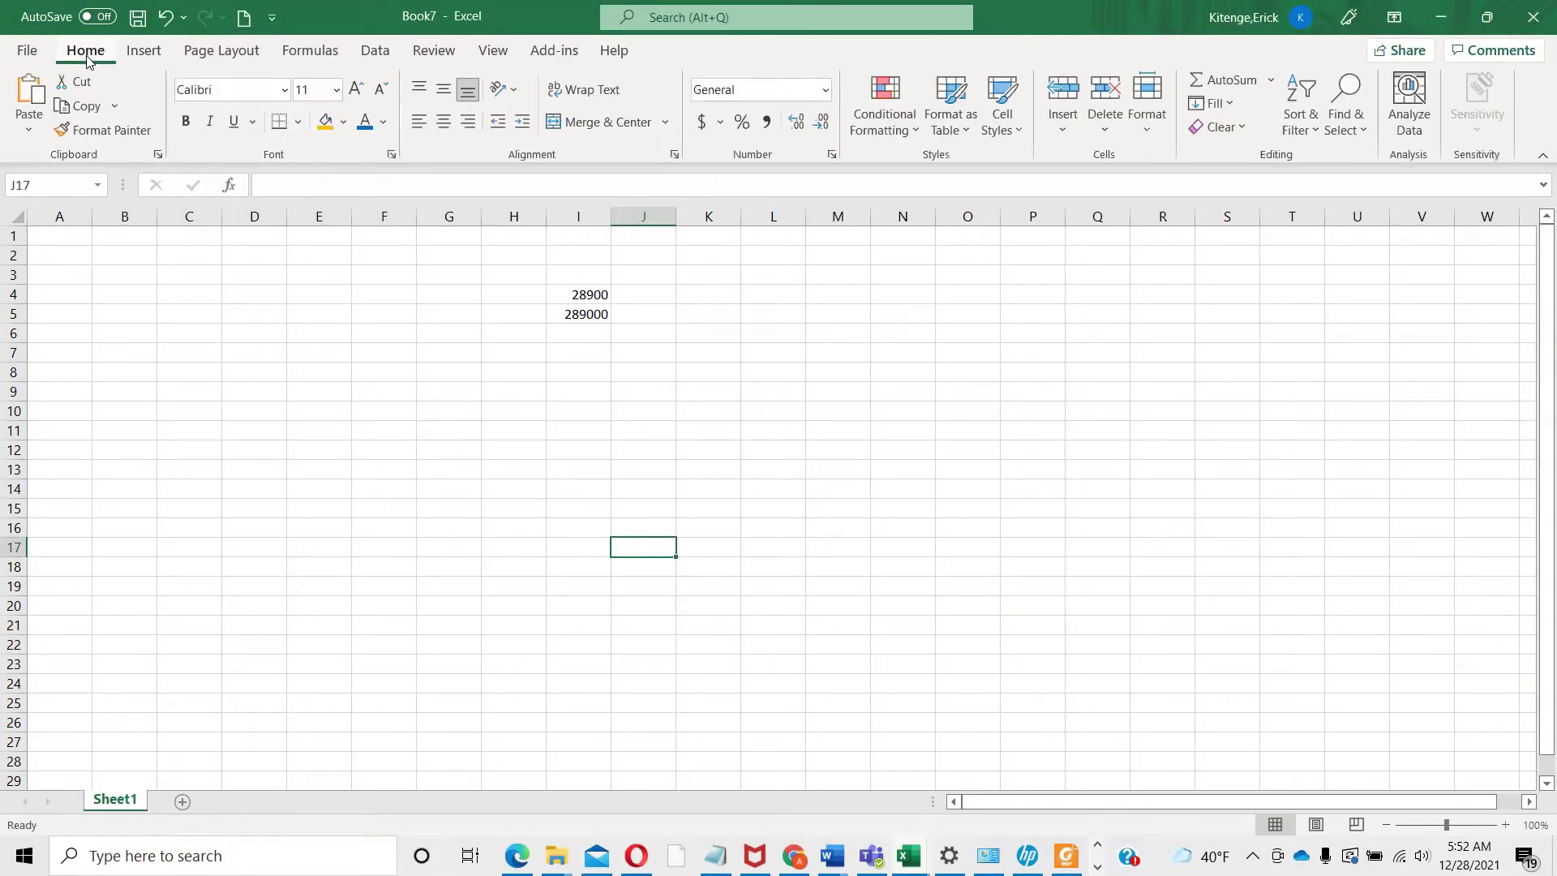
left_click(599, 297)
left_click(598, 319, "shift")
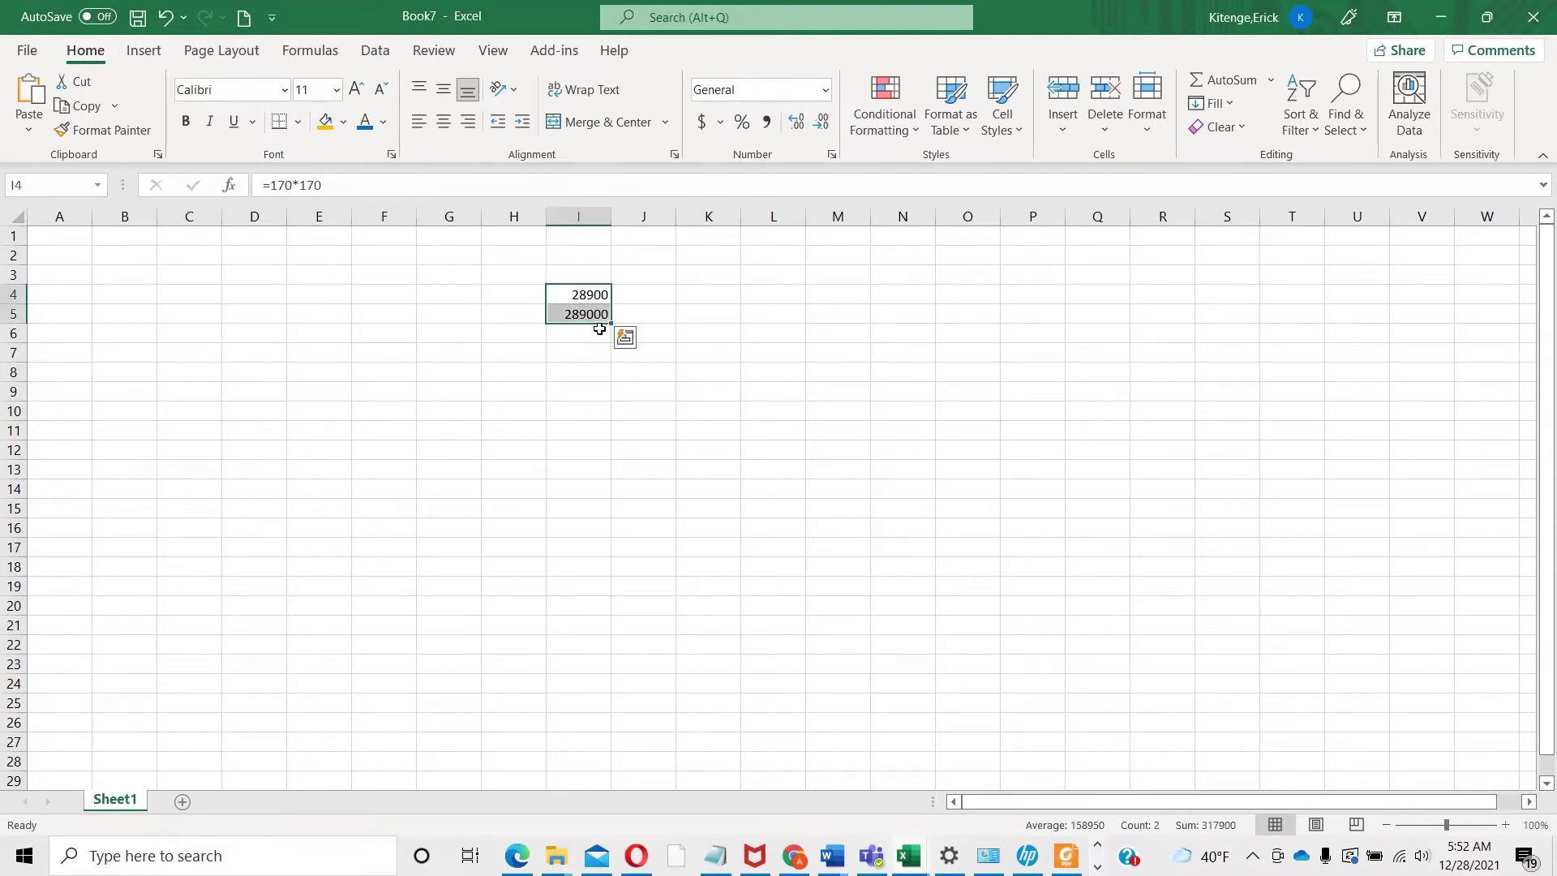
key("Delete")
left_click(465, 355)
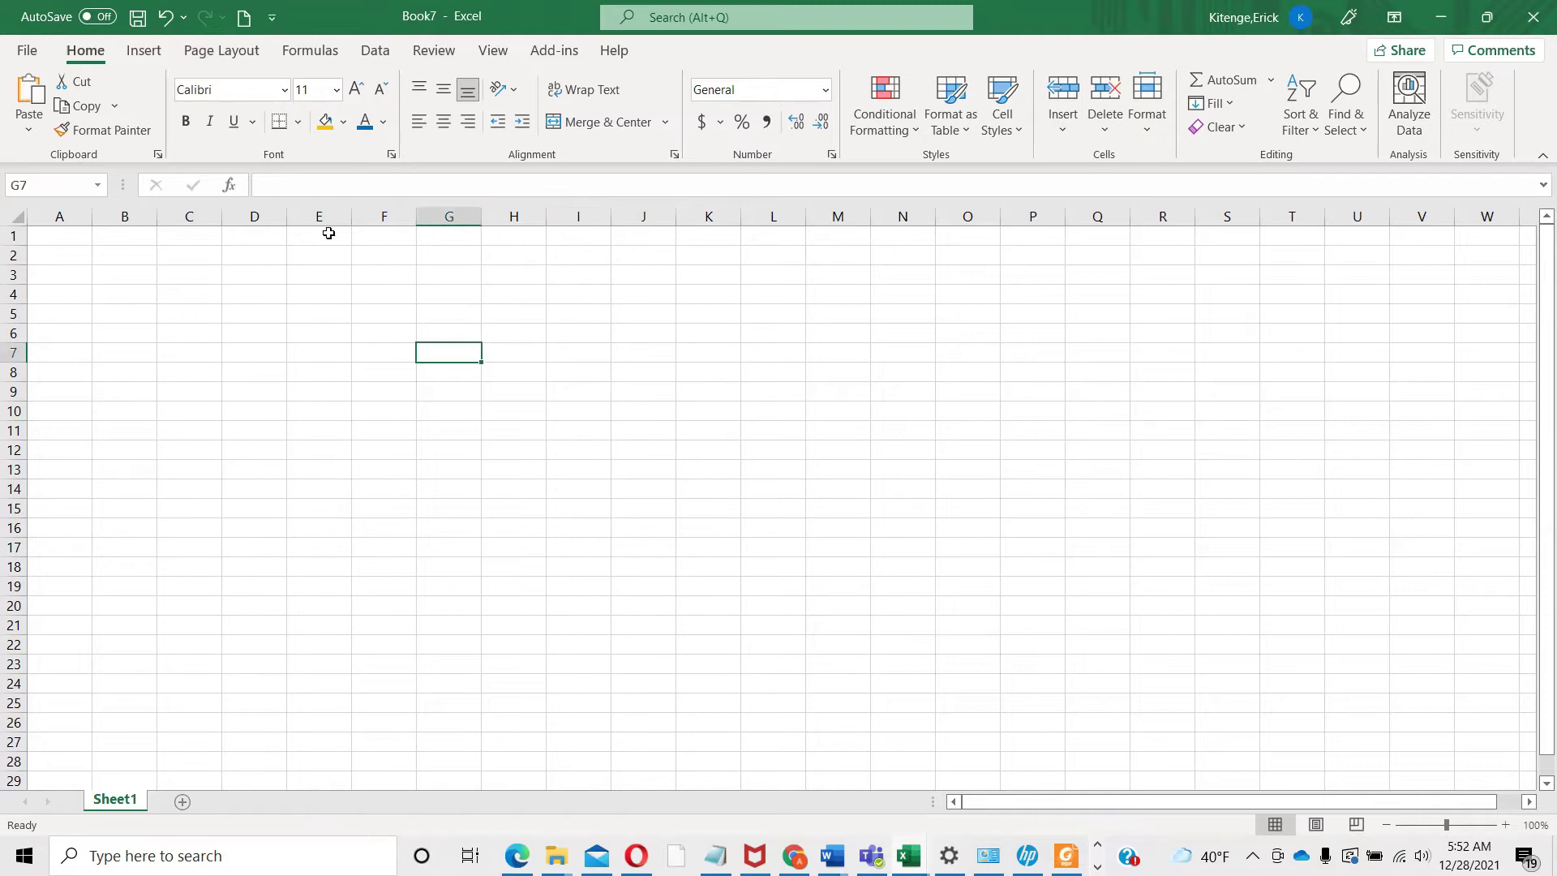
Open Excel Options on the Add-ins page with Manage set to Excel Add-ins
left_click(27, 51)
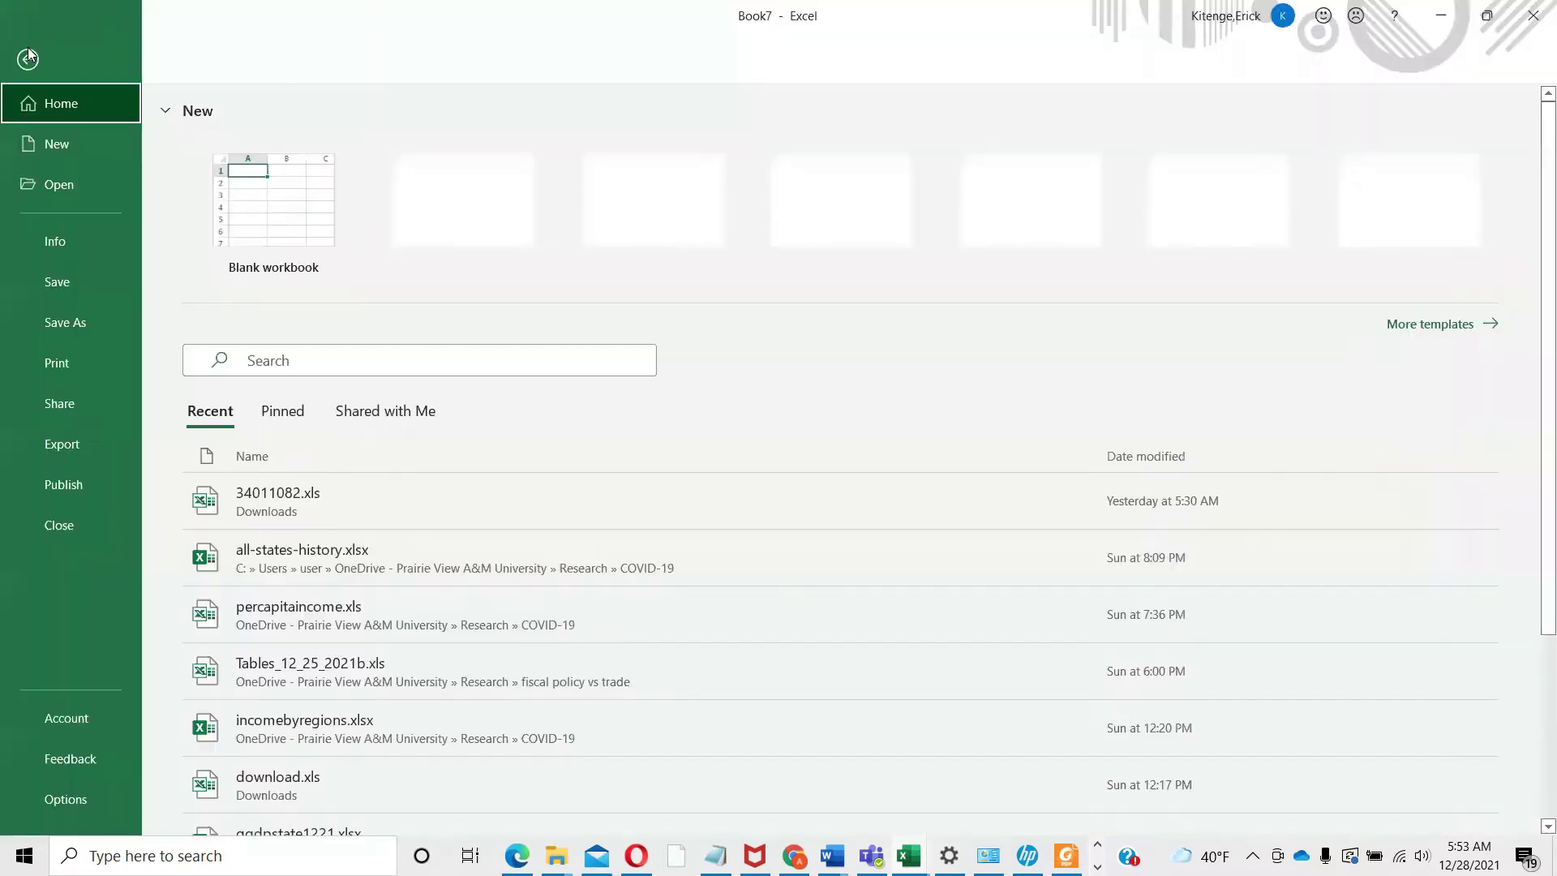
left_click(75, 801)
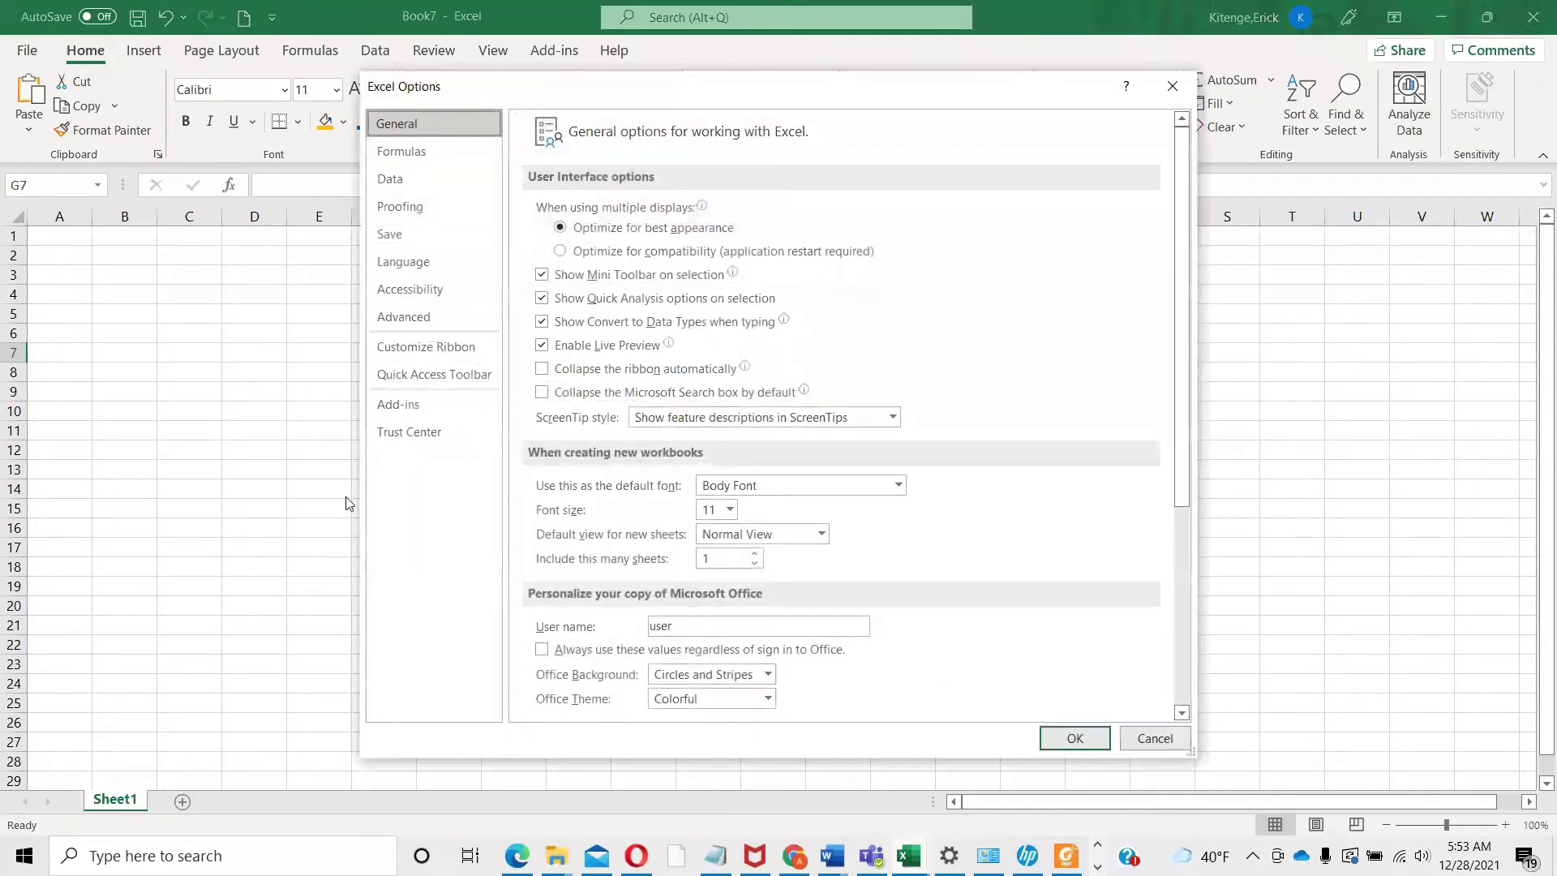
left_click(403, 410)
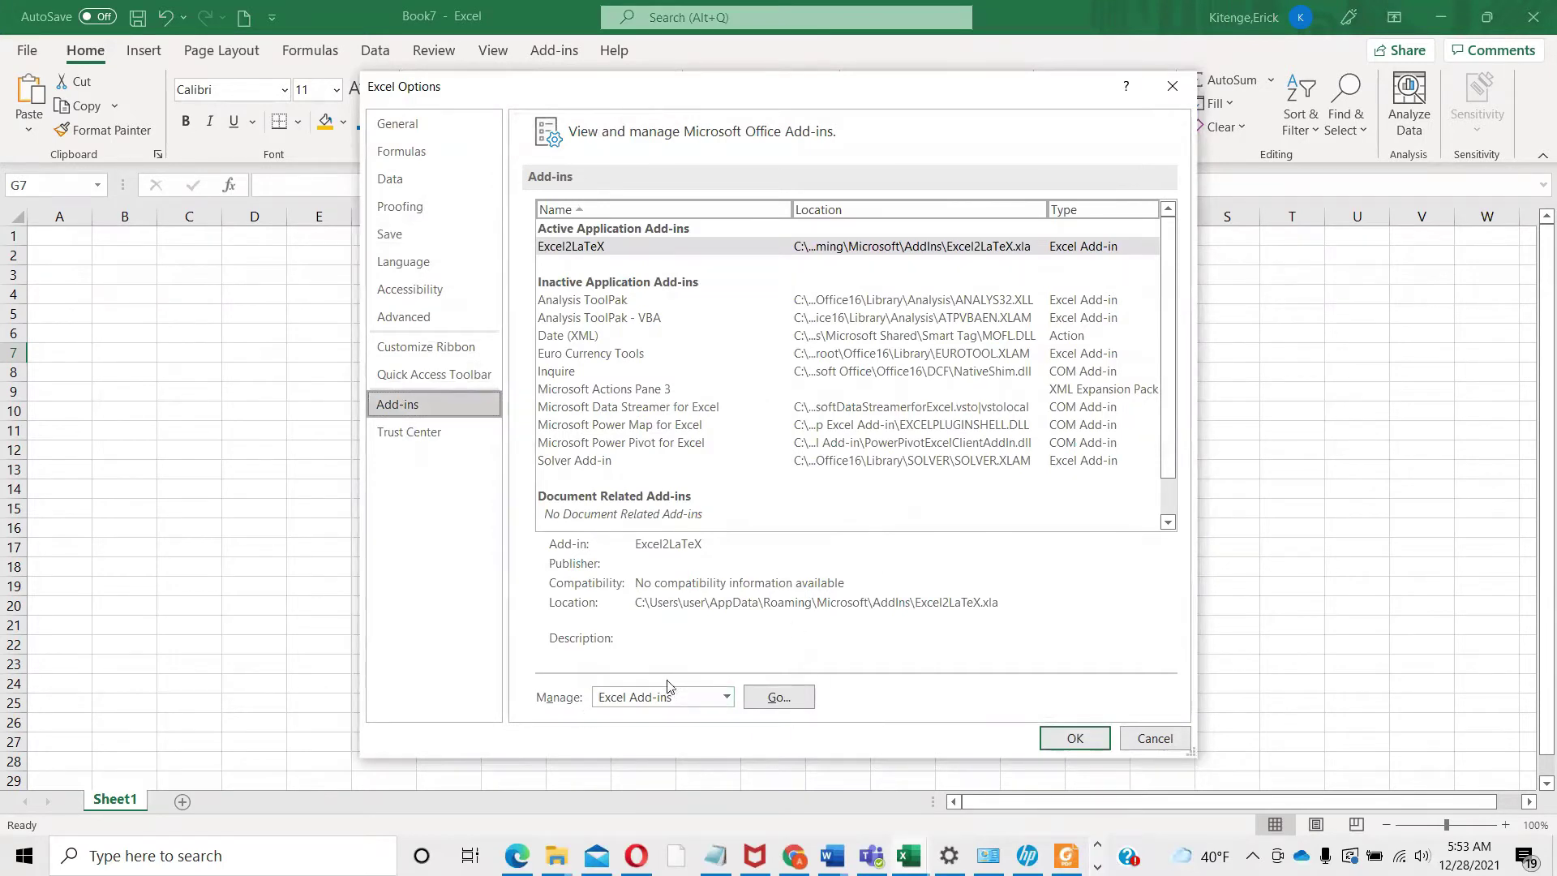
left_click(727, 699)
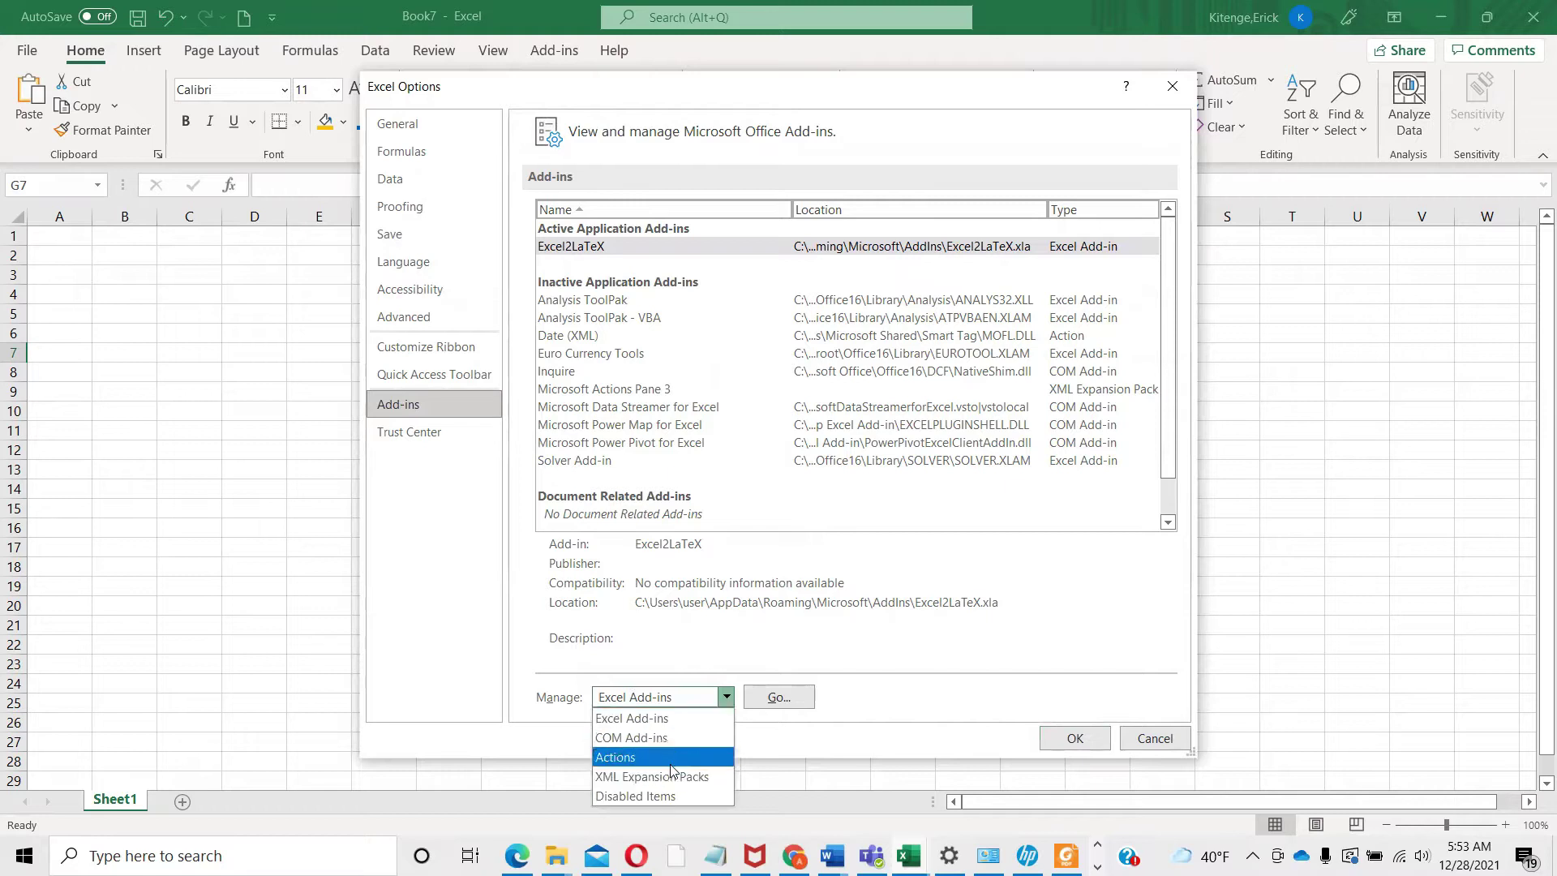
left_click(661, 720)
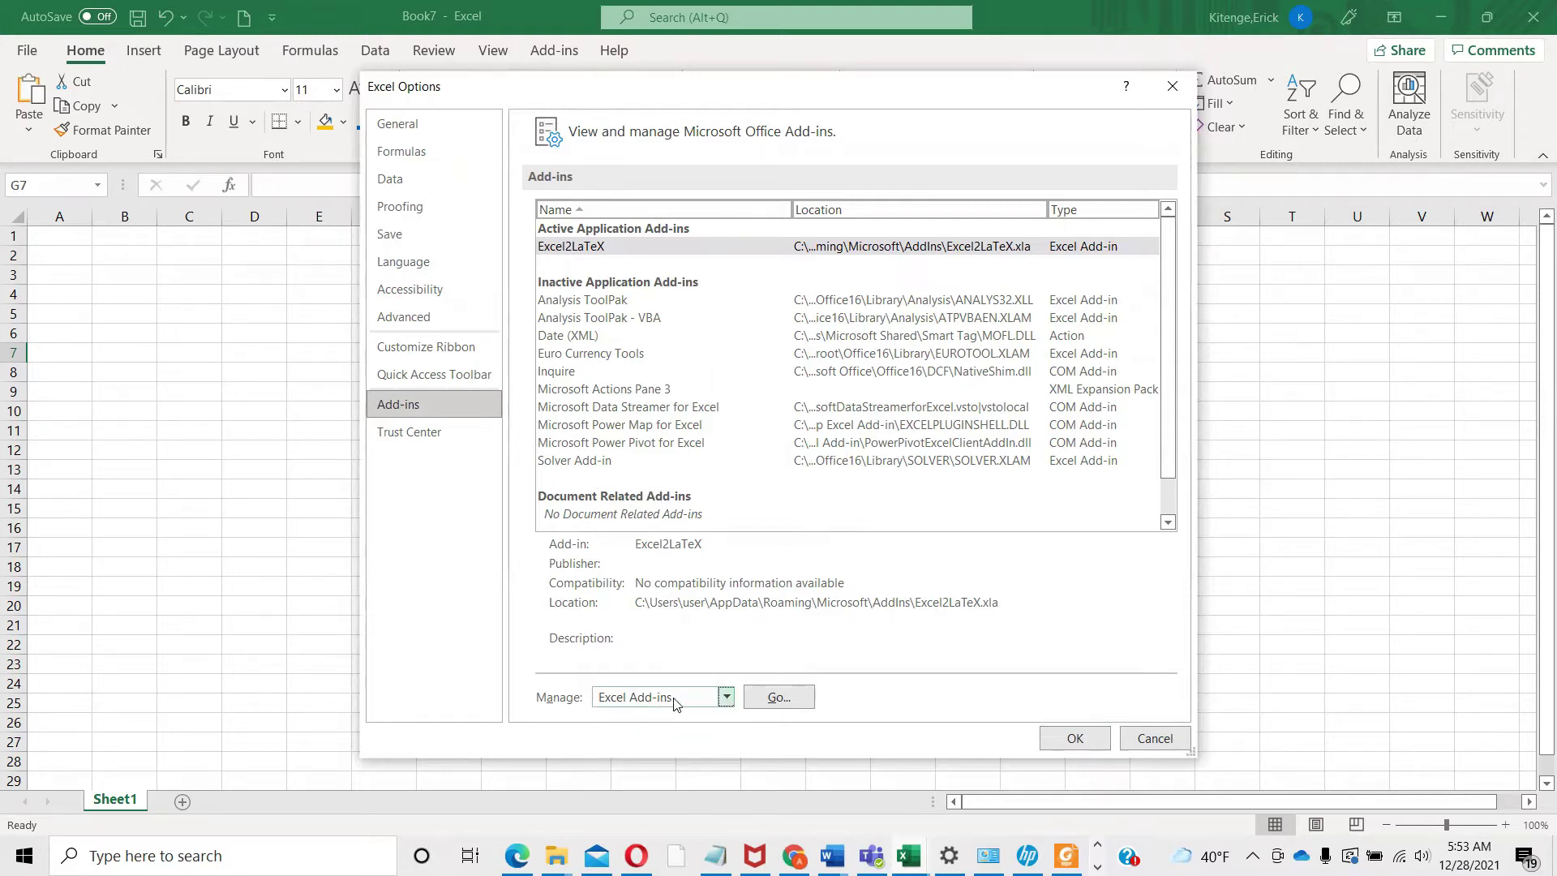
Open the available add-ins list and tick Excel2LaTeX
left_click(777, 698)
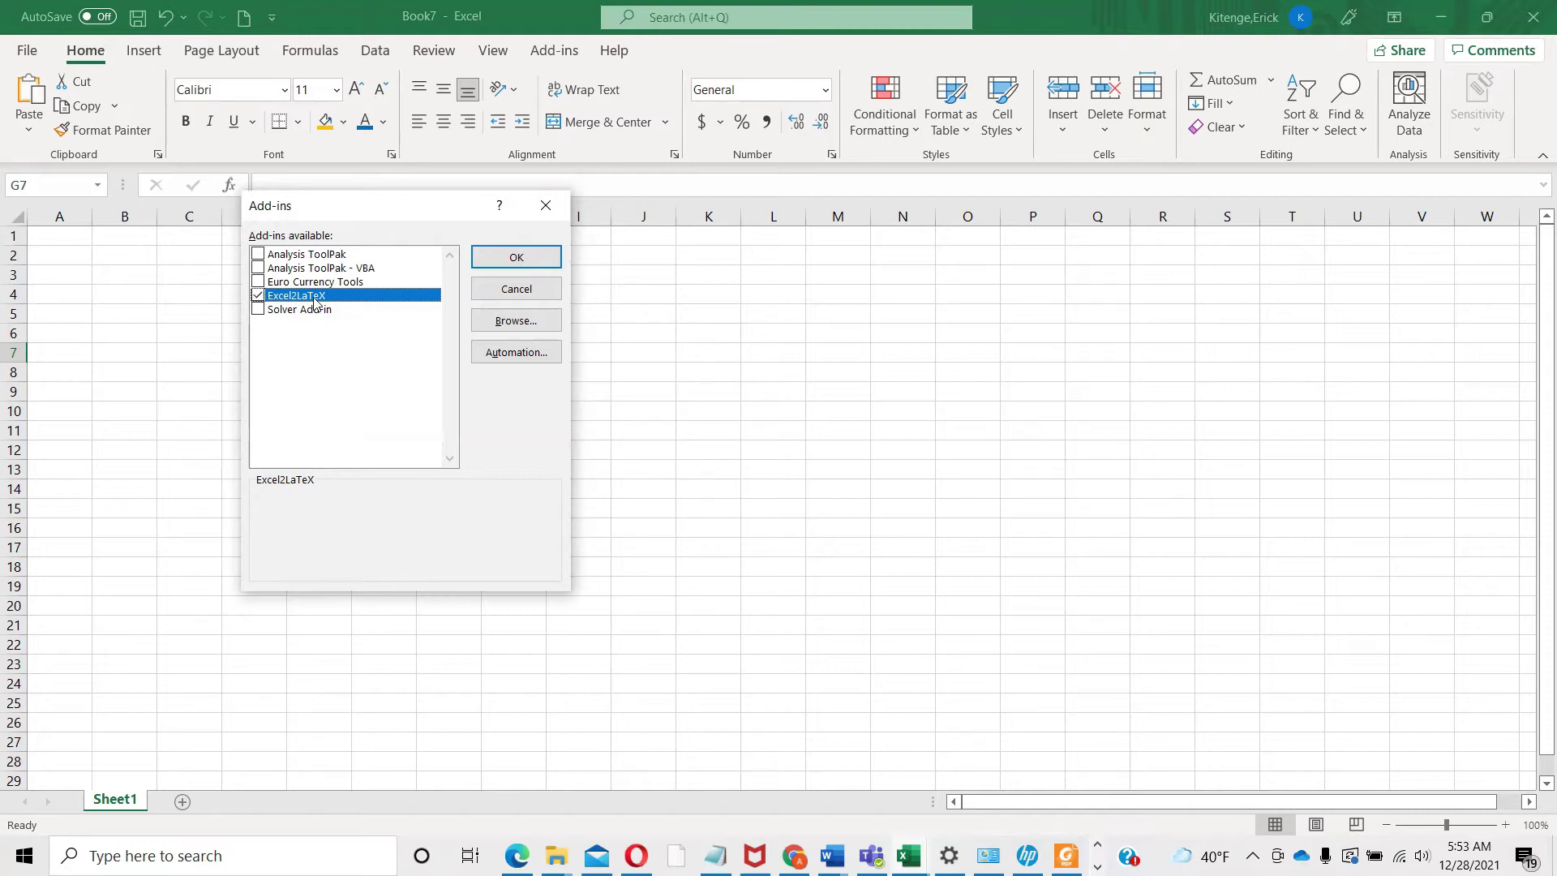
left_click(256, 297)
Confirm the Add-ins dialog with OK and select cell C4 on the empty sheet
left_click(519, 259)
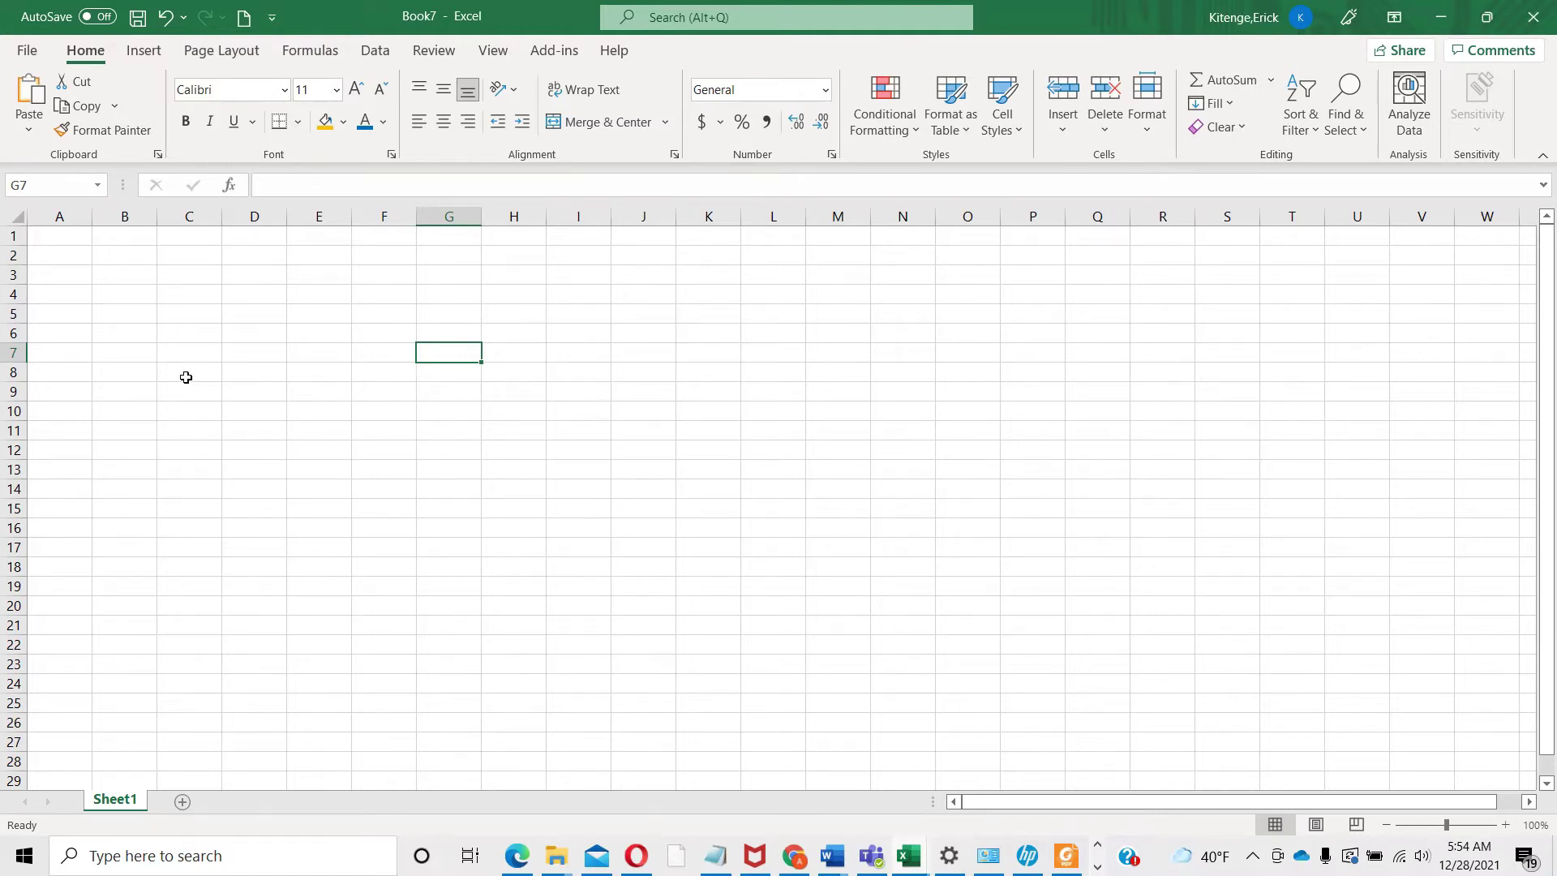
left_click(178, 301)
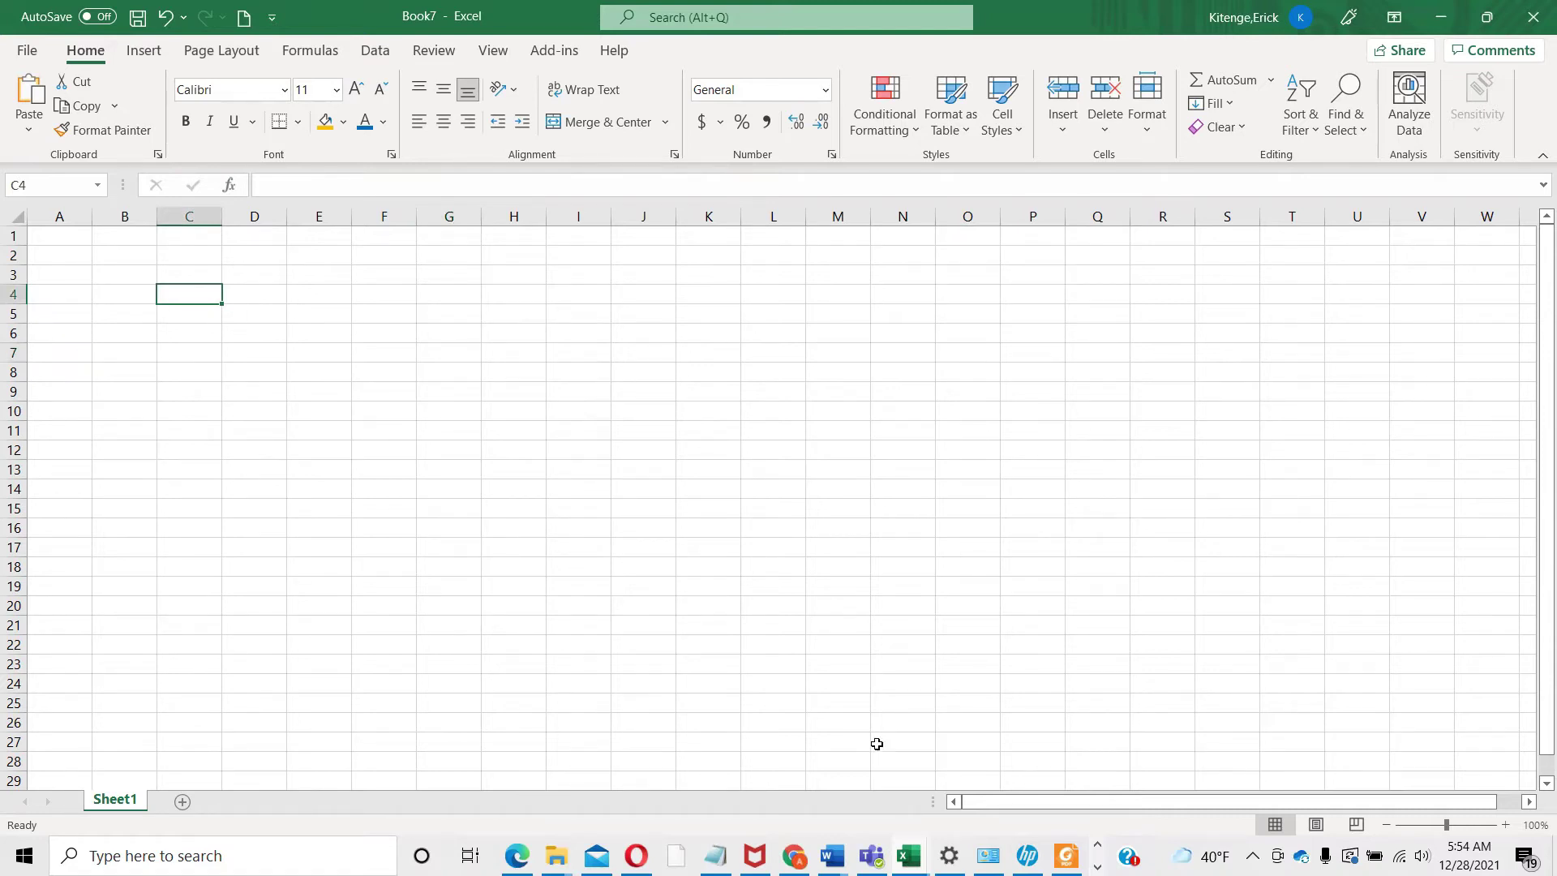
mouse_move(910, 856)
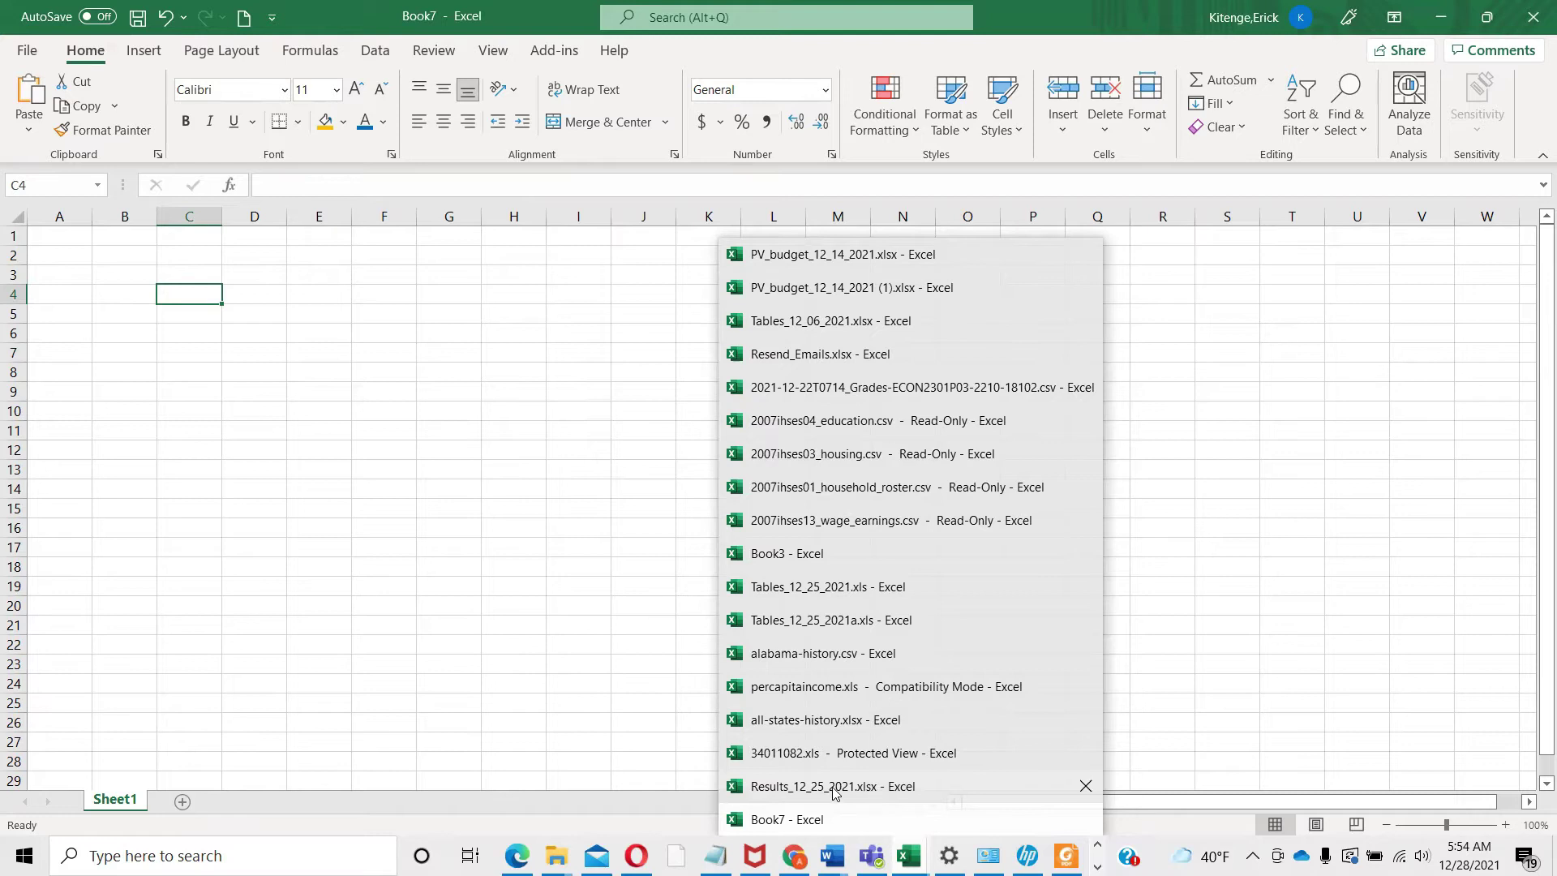
Enter the headers A, B, C, D across C4:F4
left_click(479, 608)
left_click(168, 300)
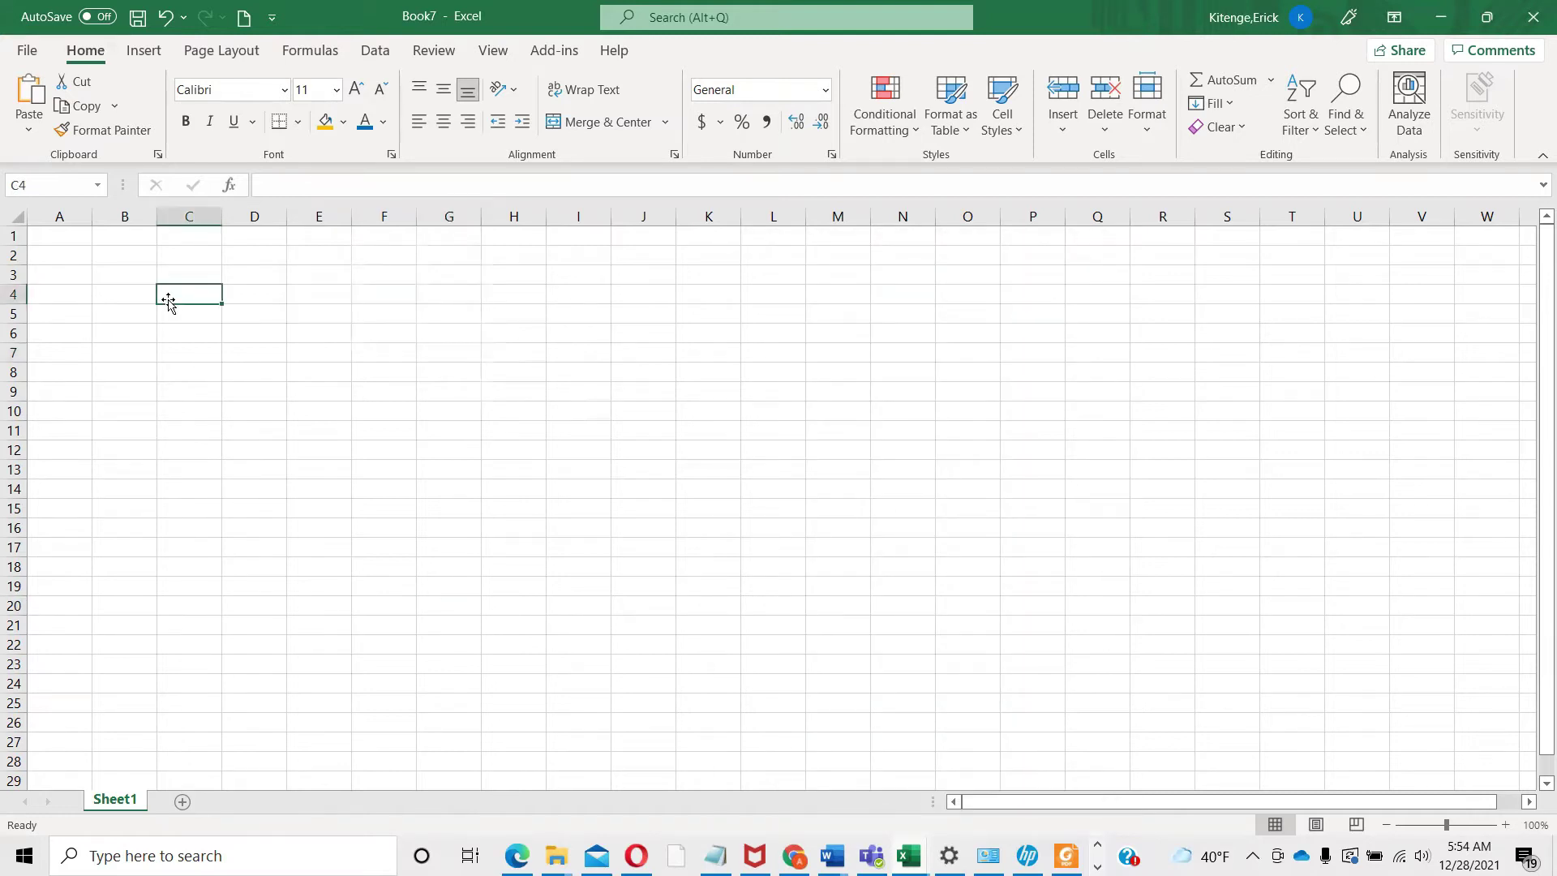
type("A")
key("Tab")
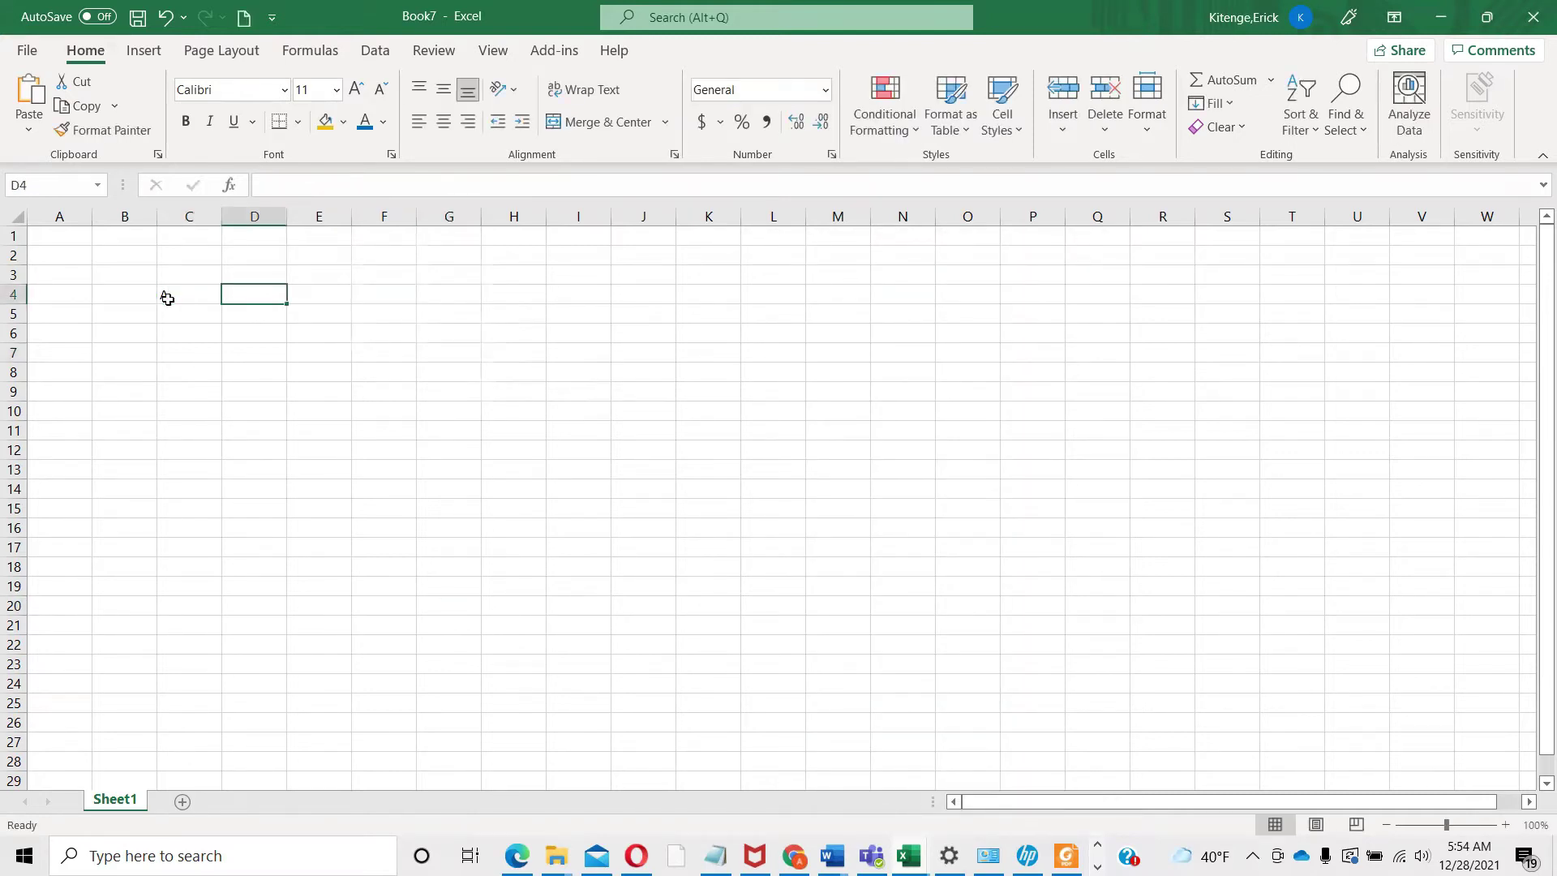
type("B")
key("Tab")
type("C")
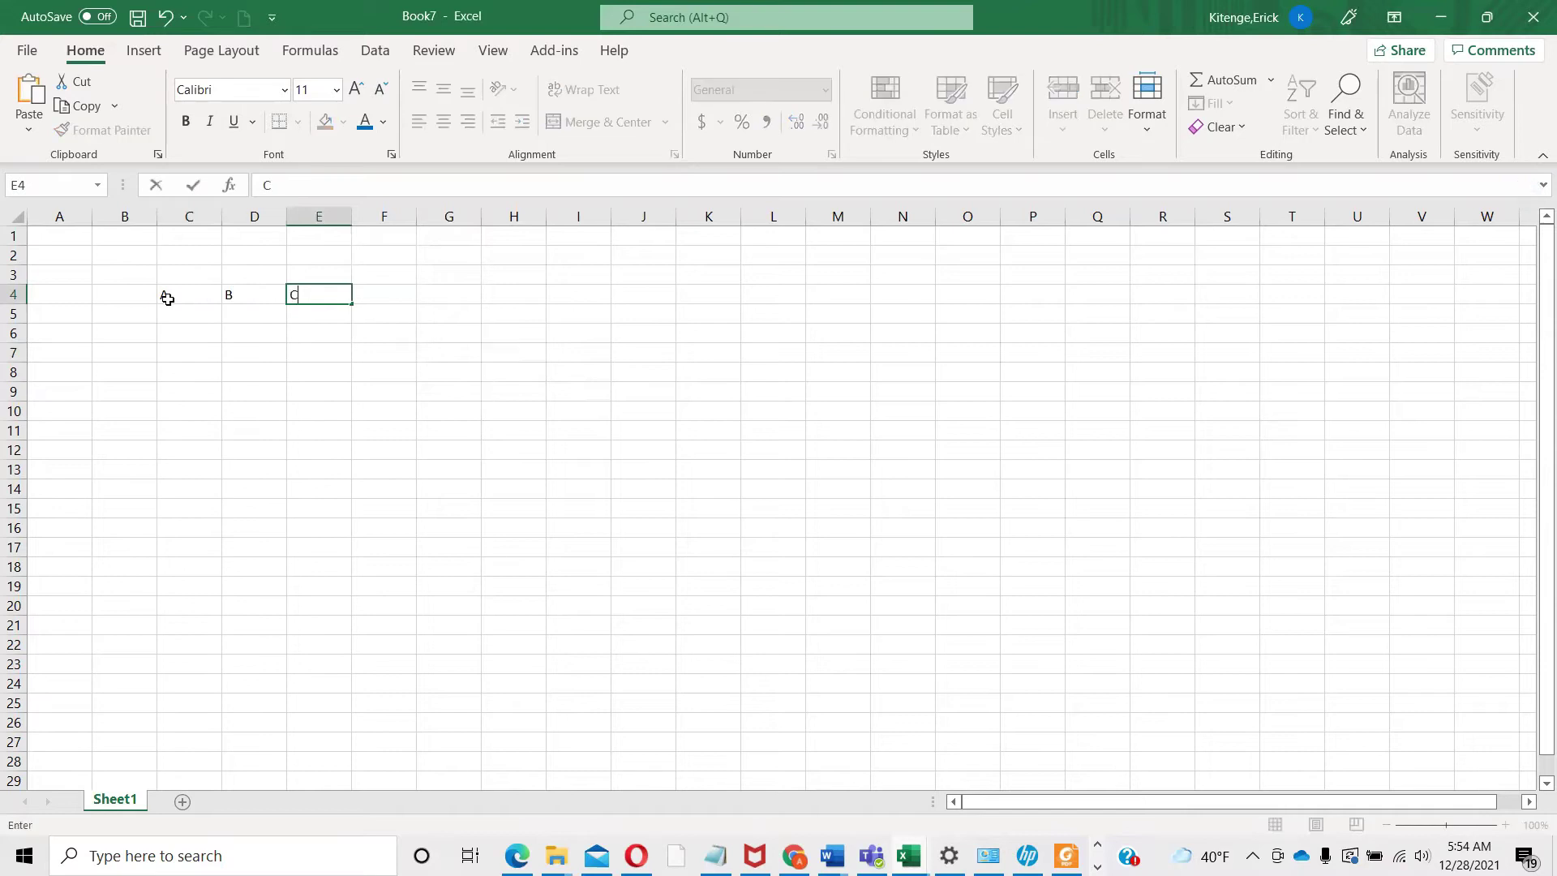
key("Tab")
type("D")
key("Return")
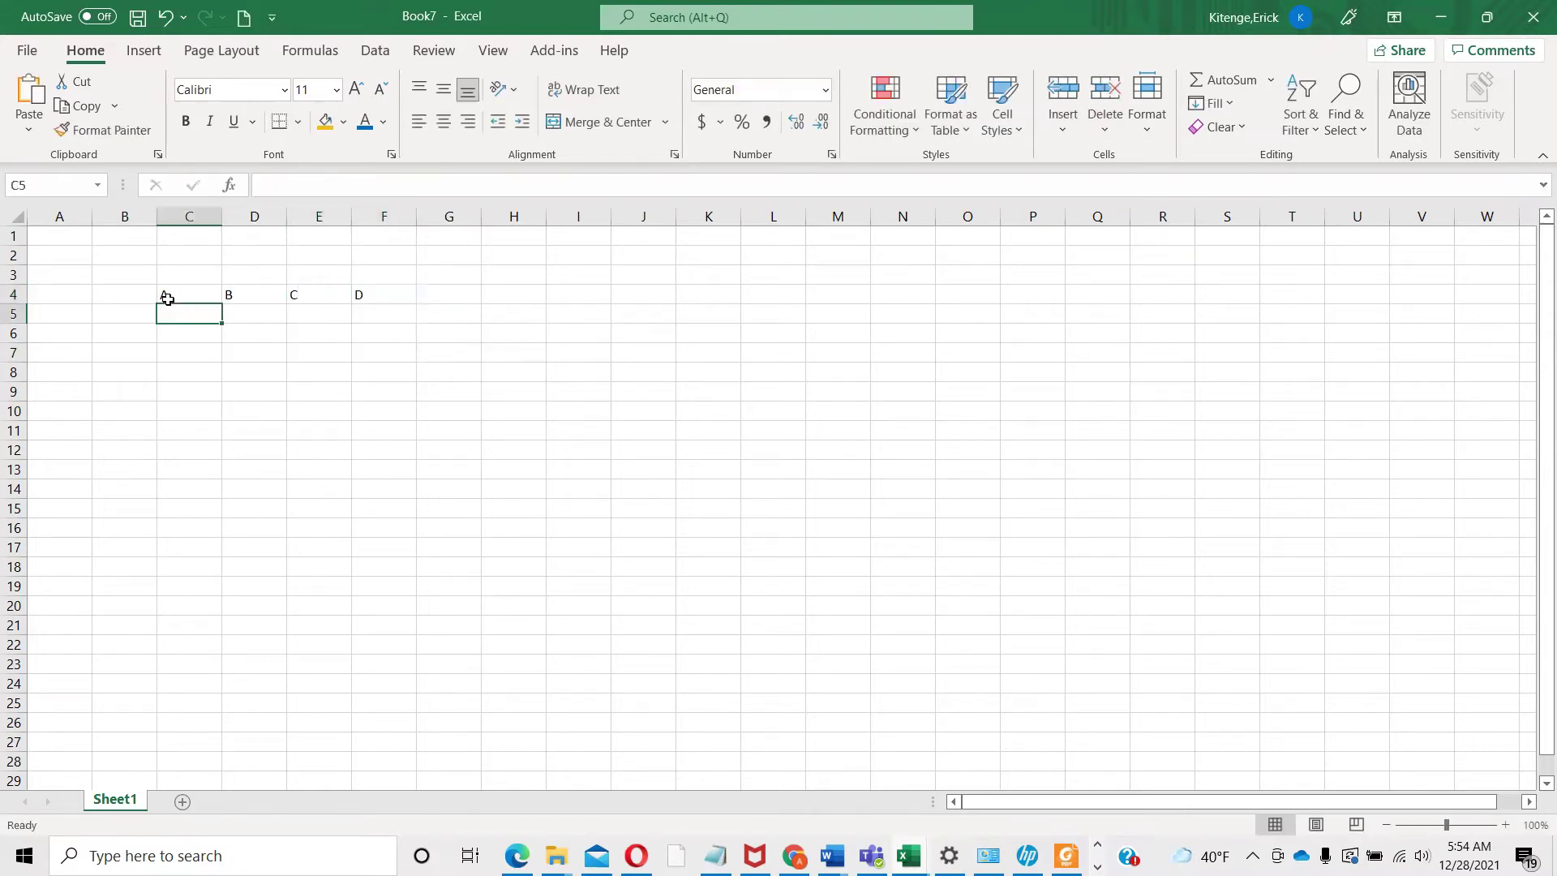
Enter the data row 1, 2, 2, 3 across C5:F5
type("1")
key("Tab")
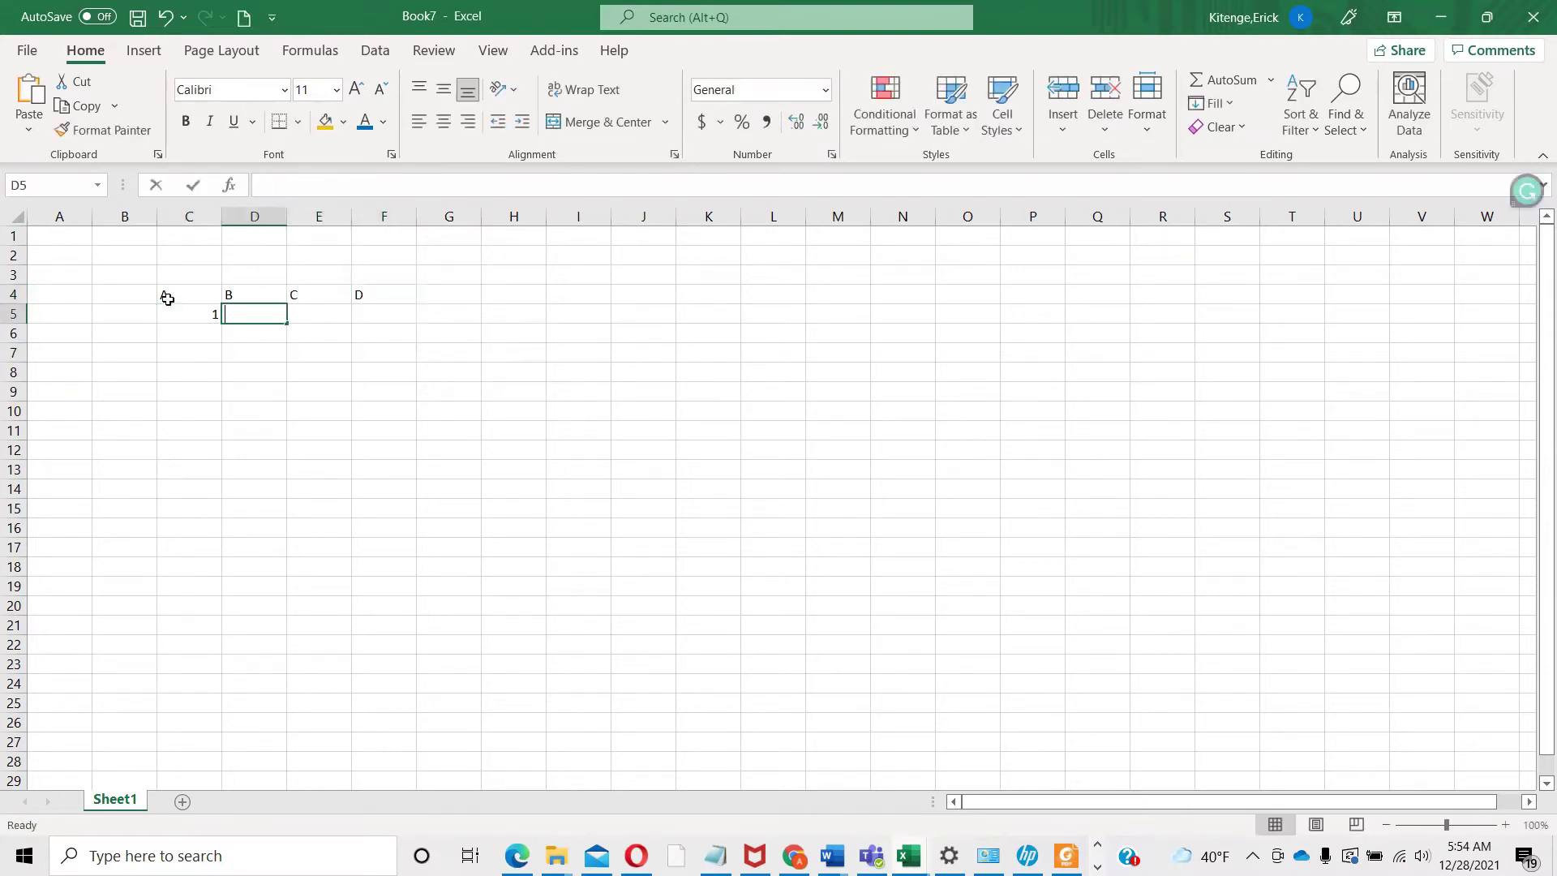
type("2")
key("Tab")
type("2")
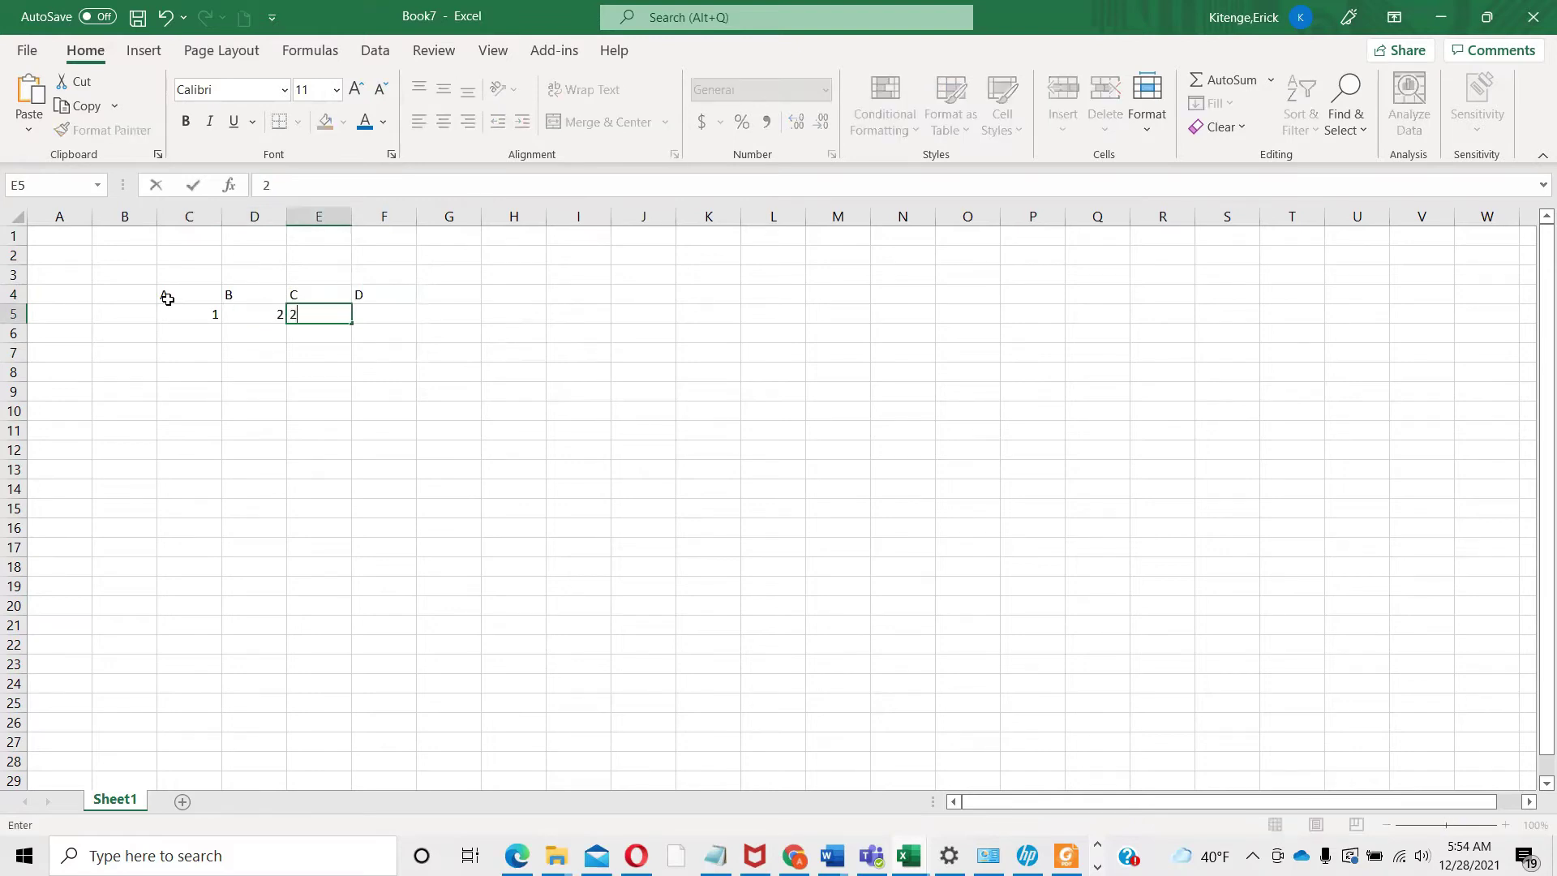
key("Tab")
type("3")
key("Return")
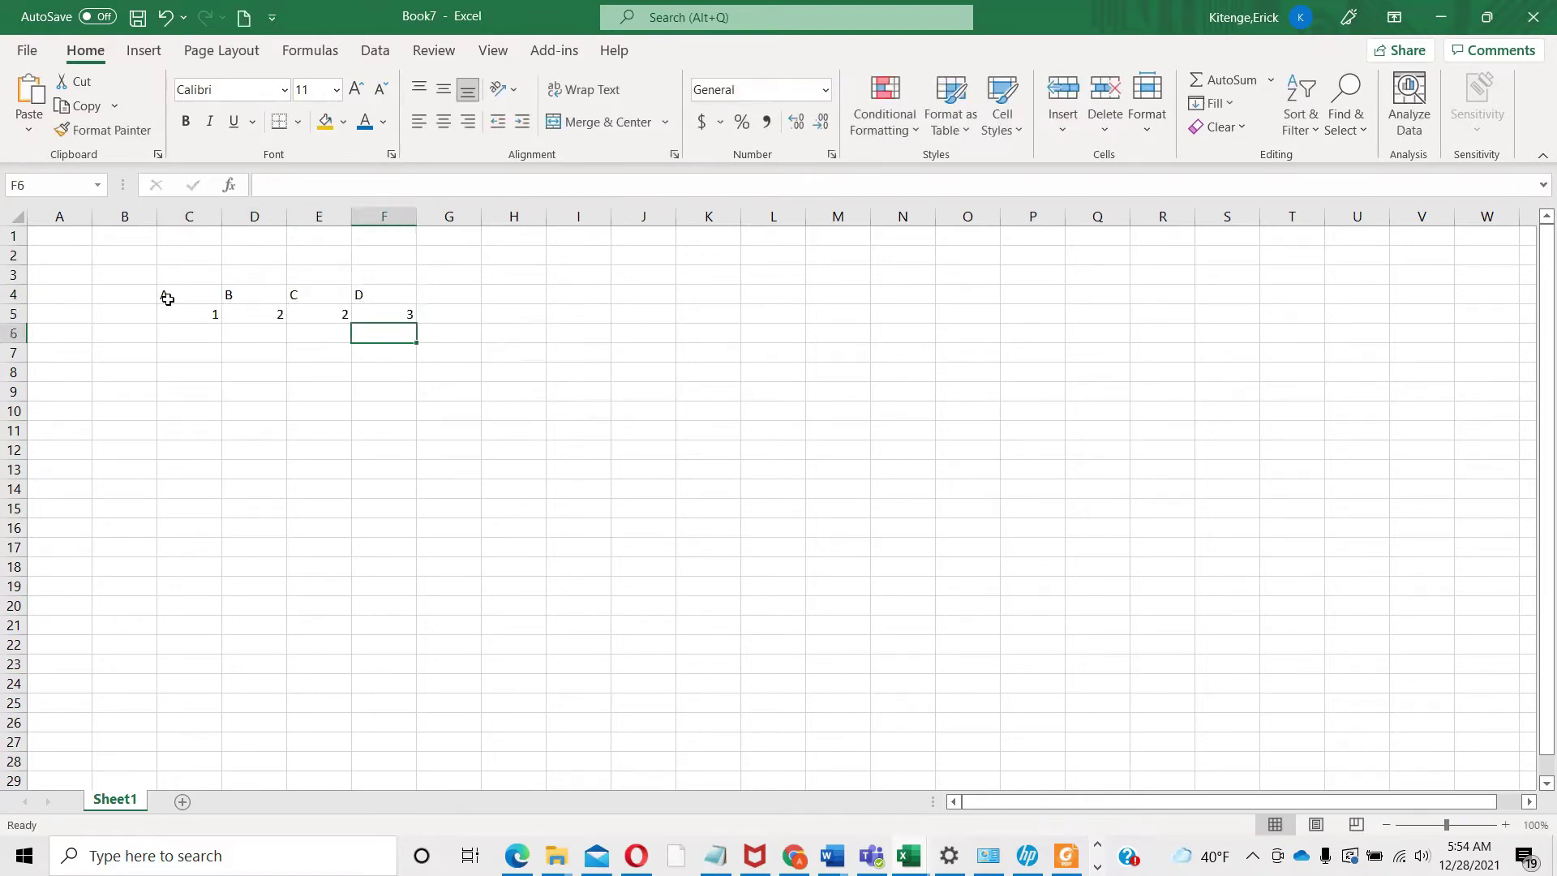
Fill the 1, 2, 2, 3 row down to row 13, then centre C4:F13 with all borders
left_click_drag(202, 318, 410, 474)
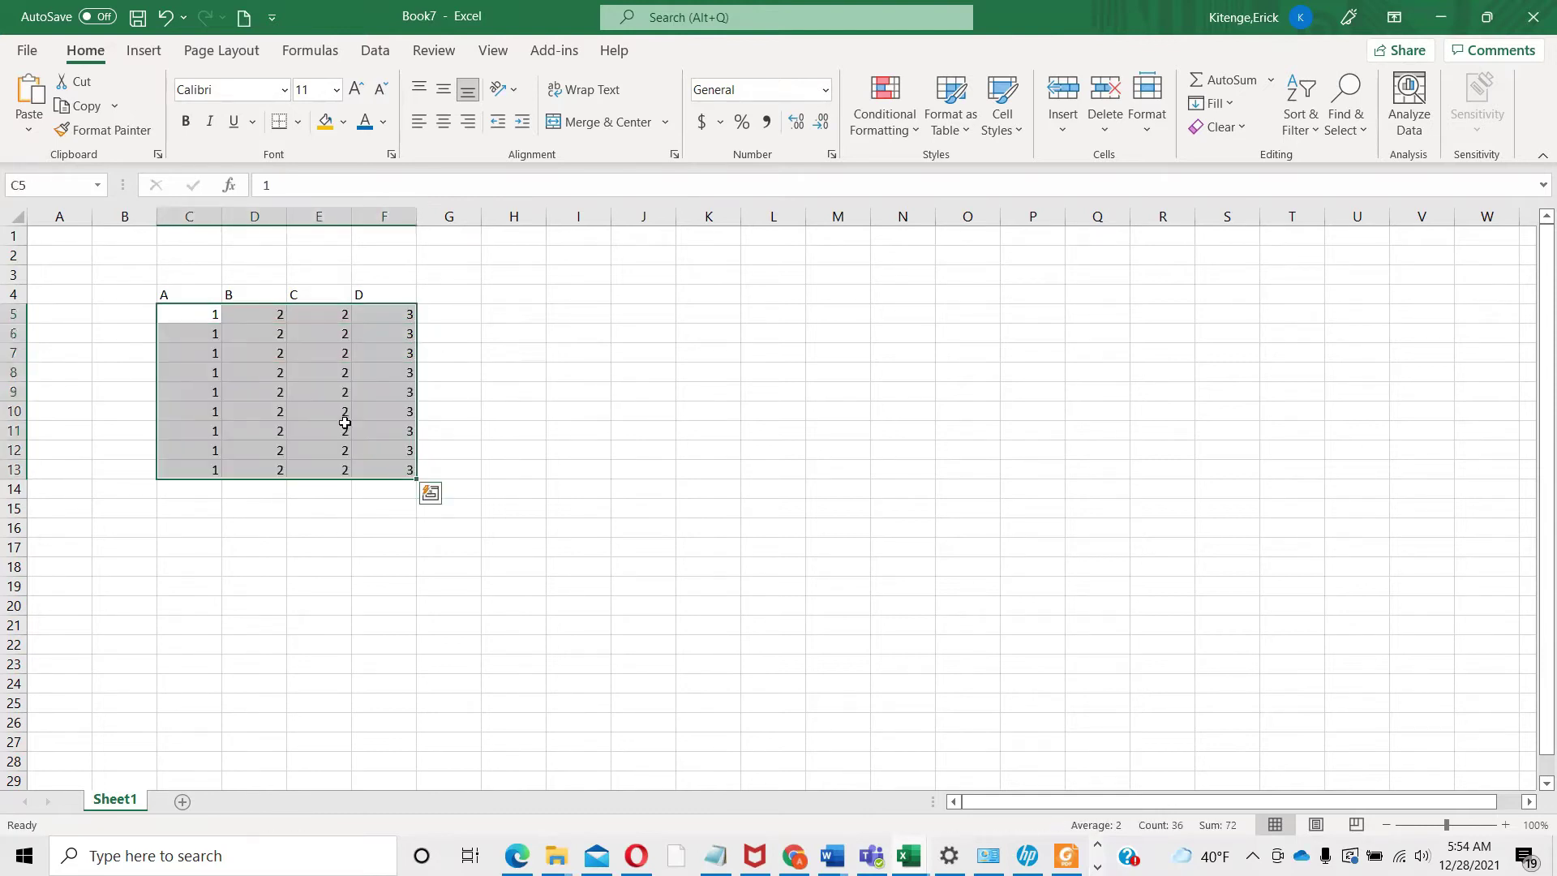
left_click(199, 296)
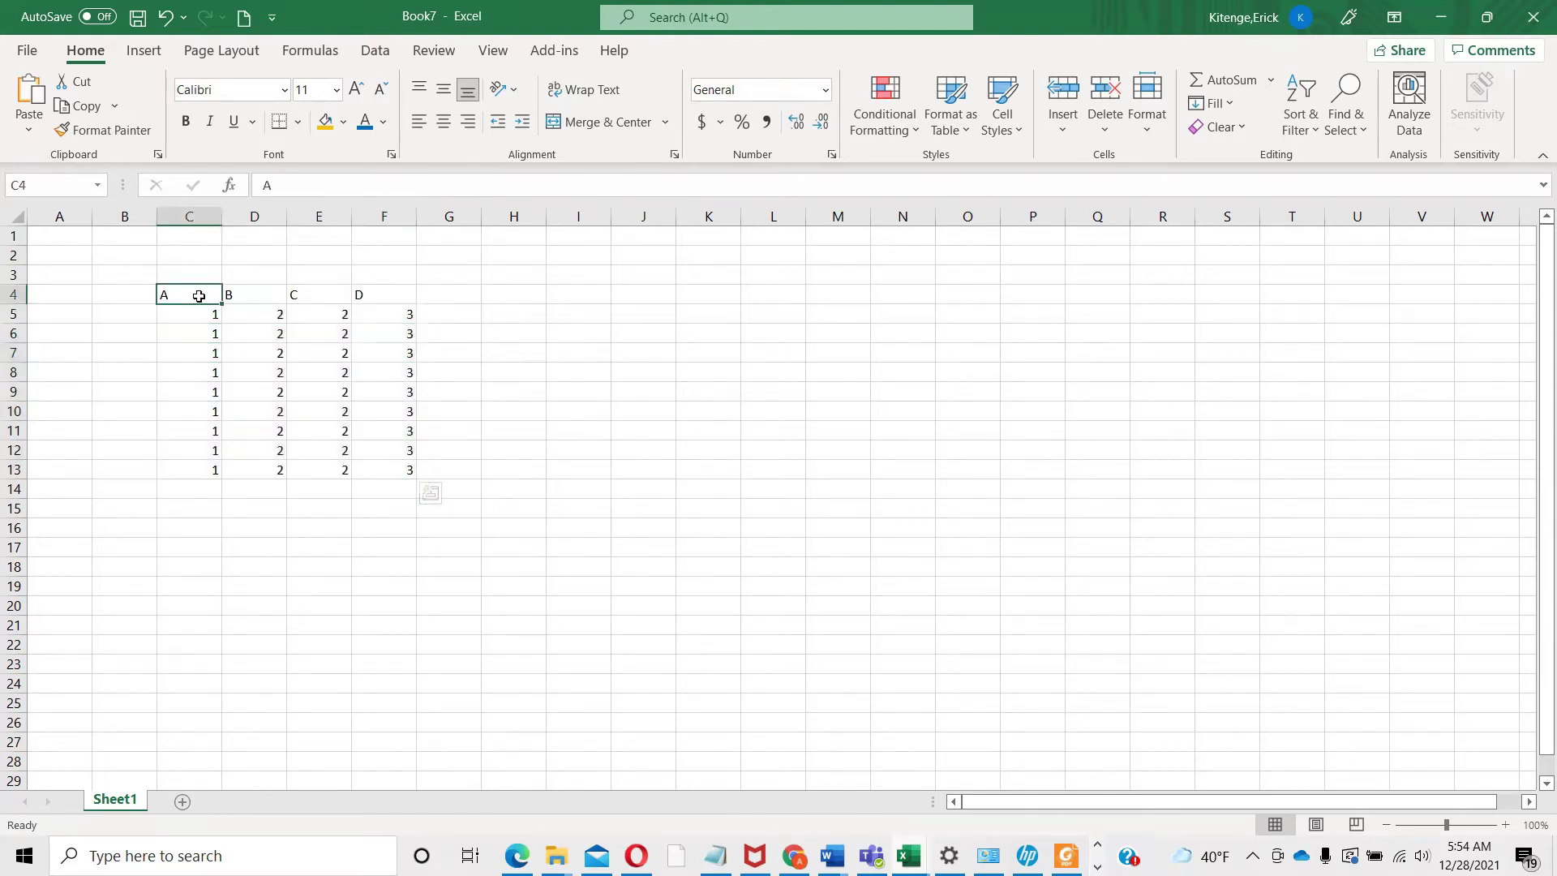
left_click(391, 470, "shift")
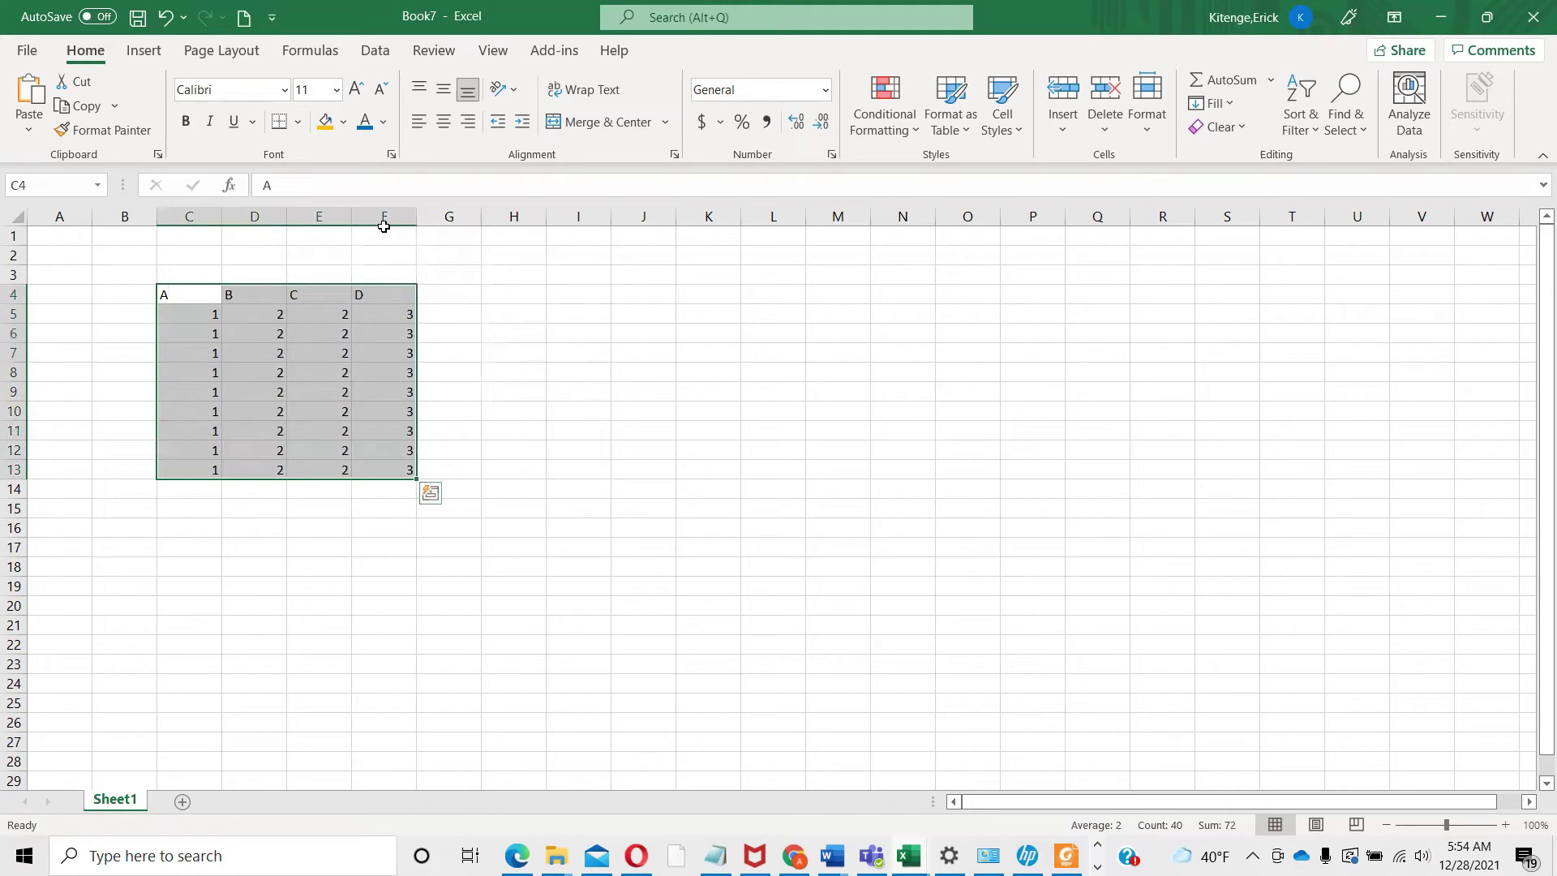
left_click(444, 121)
left_click(299, 122)
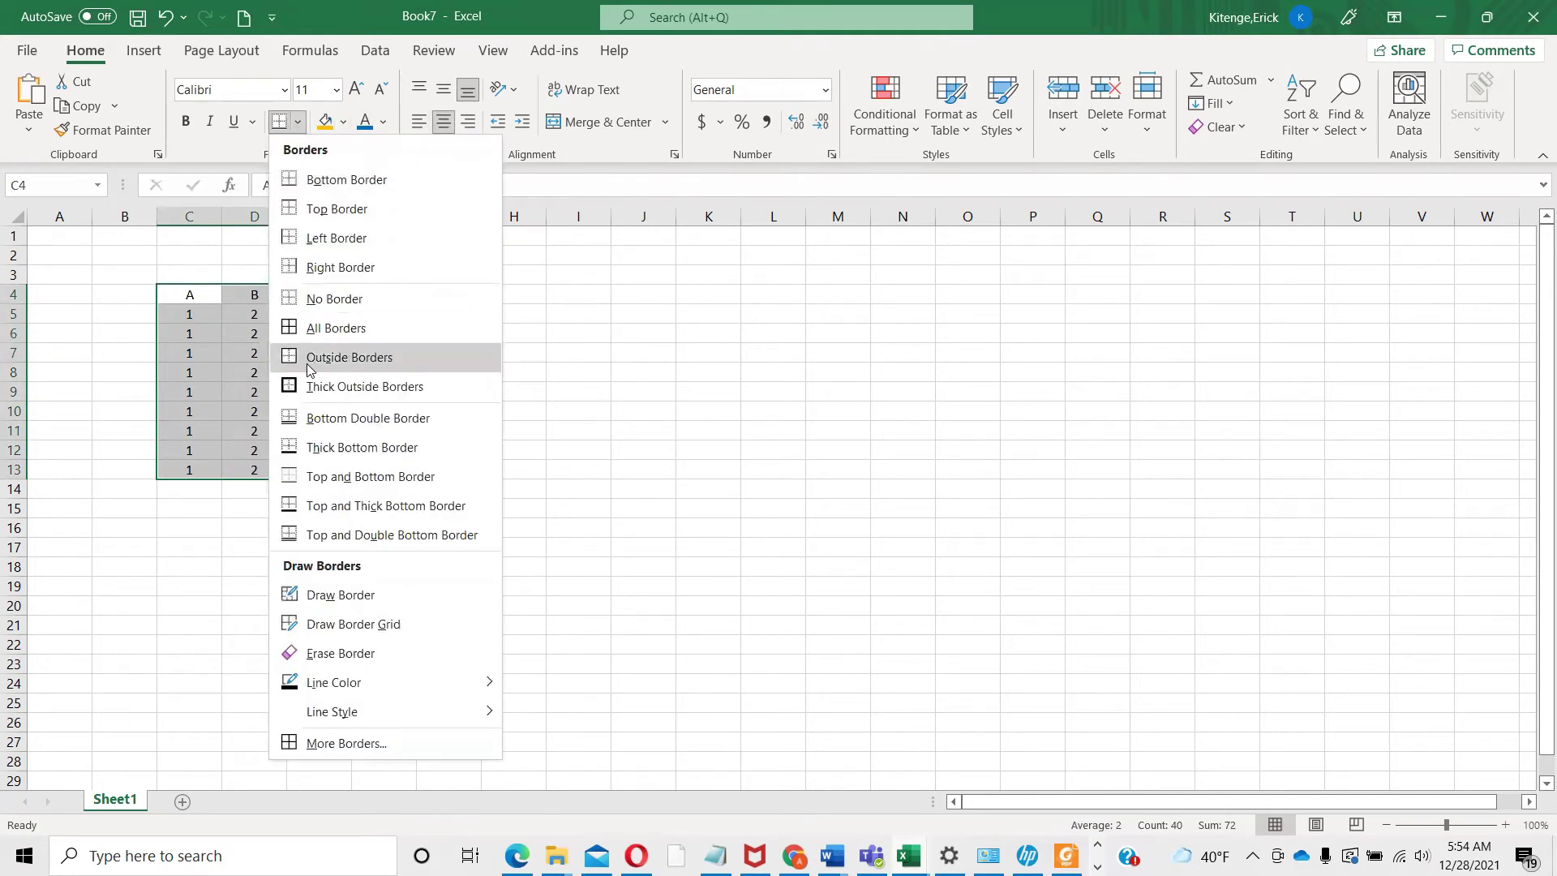
left_click(316, 328)
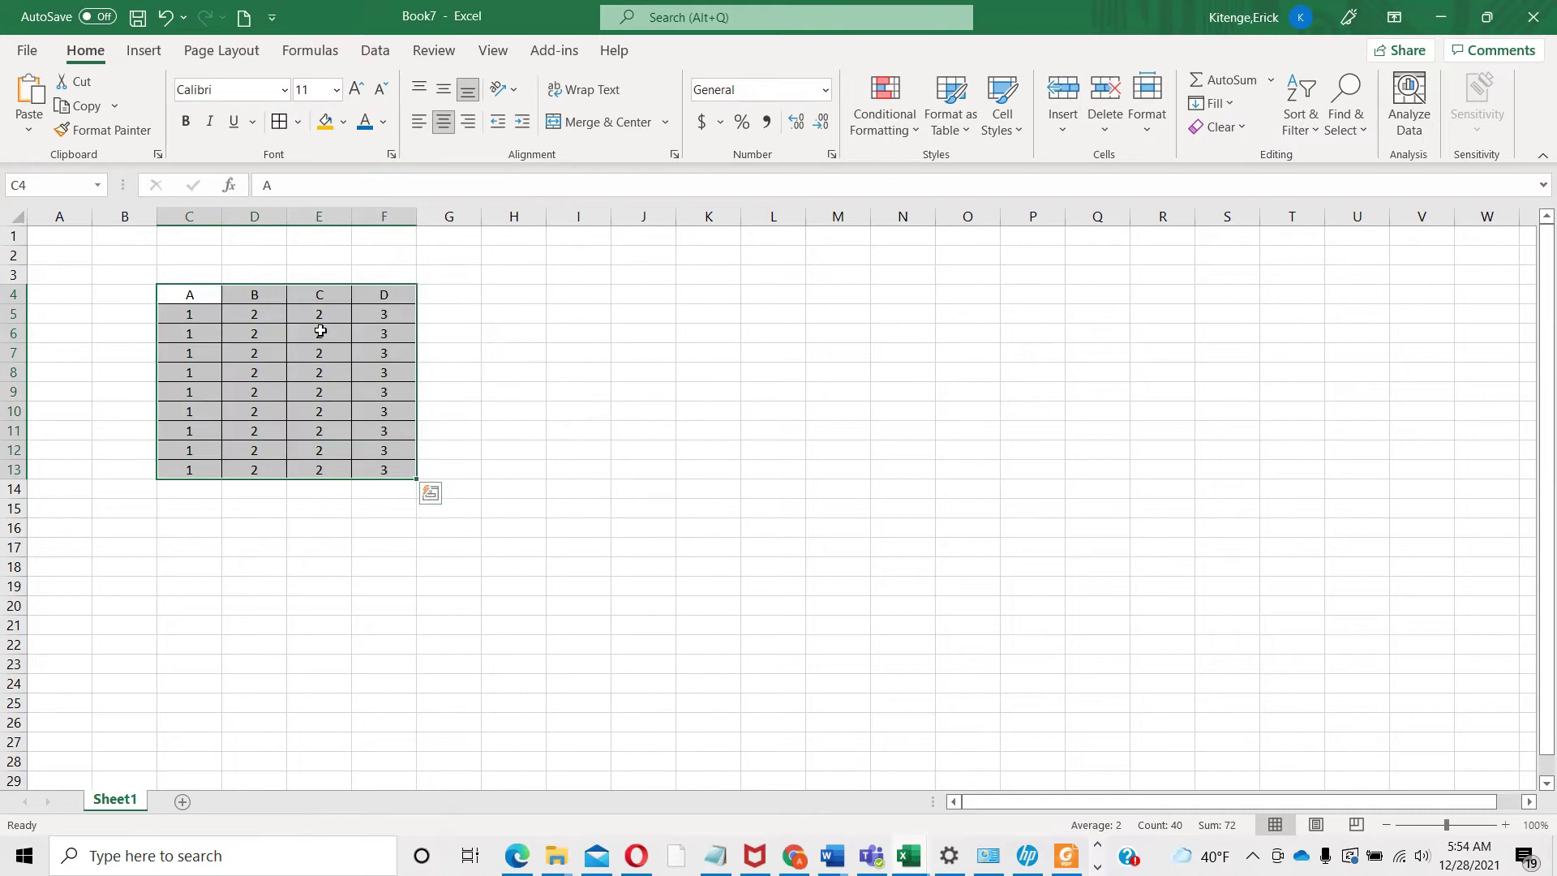
left_click(202, 290)
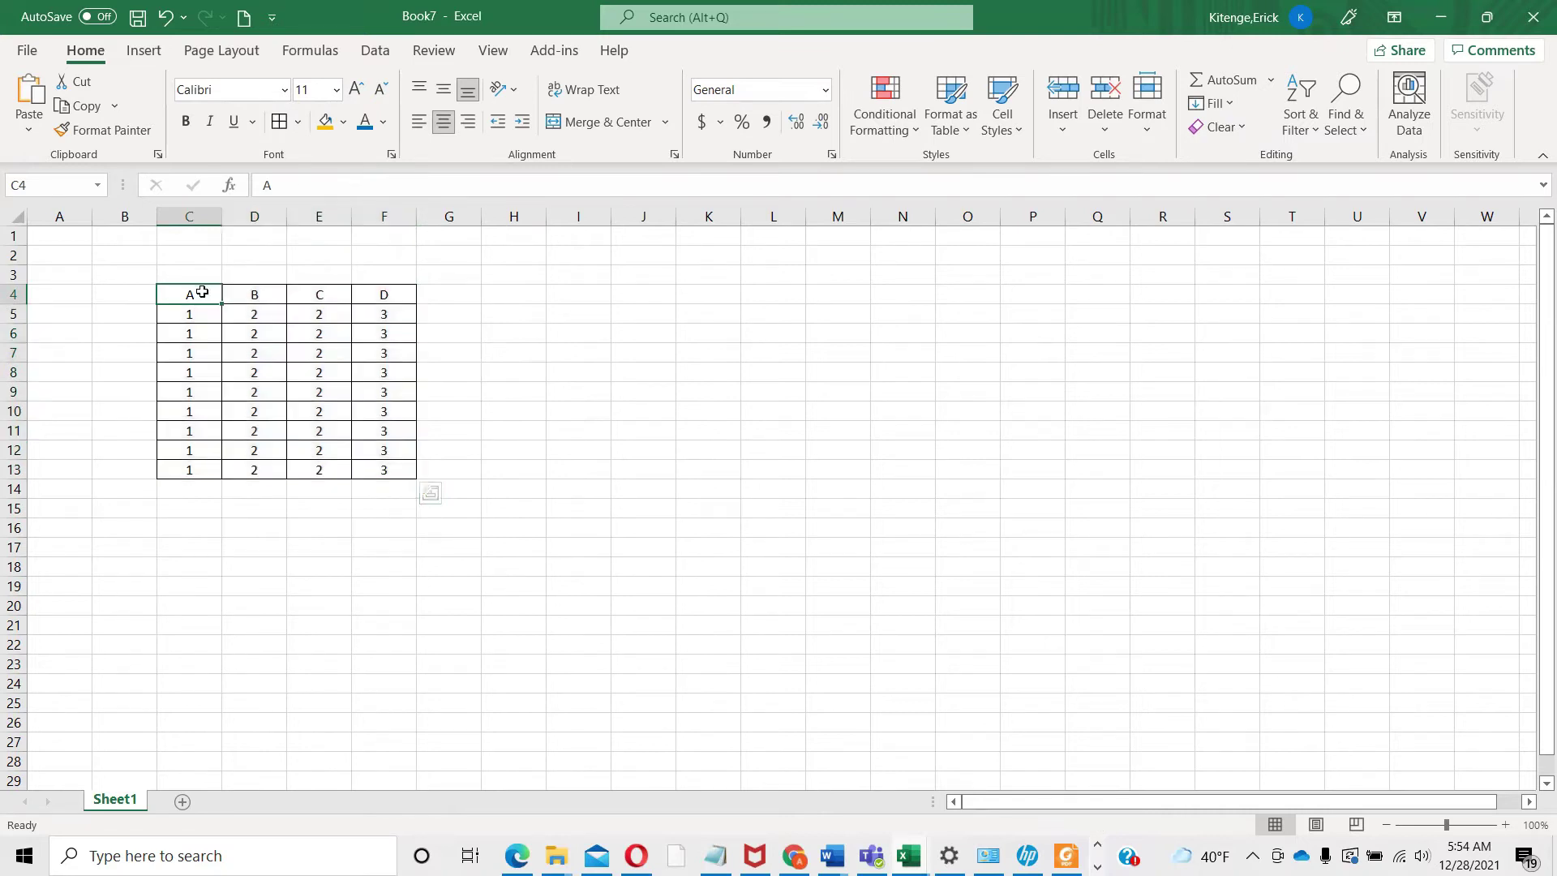
Bold the header row C4:F4 and reselect the whole table C4:F13
left_click(382, 295, "shift")
key("ctrl+b")
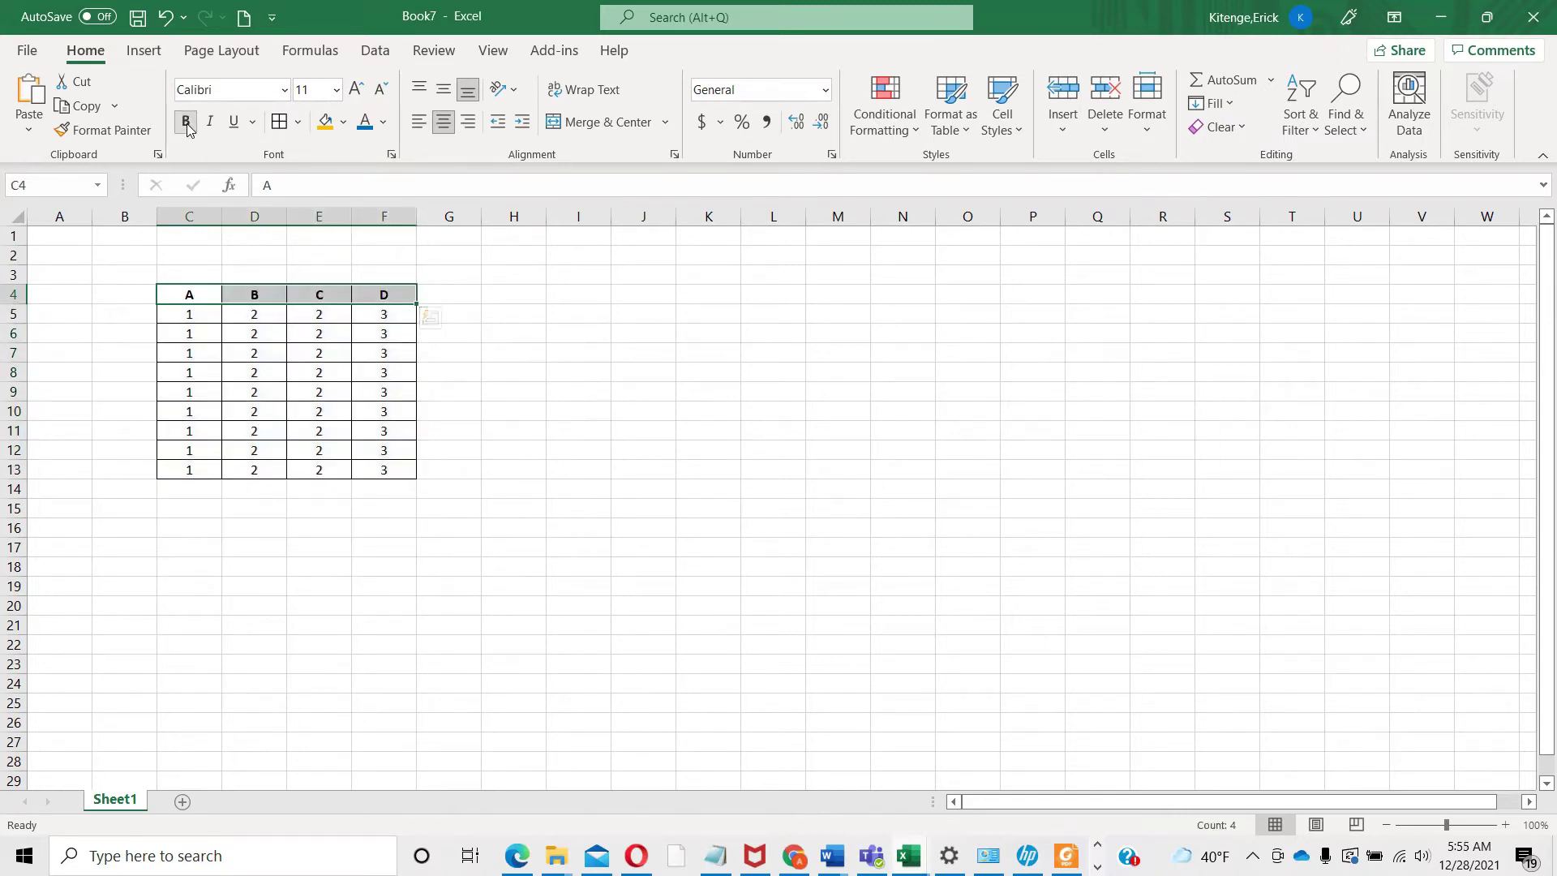
left_click(502, 307)
left_click(202, 292)
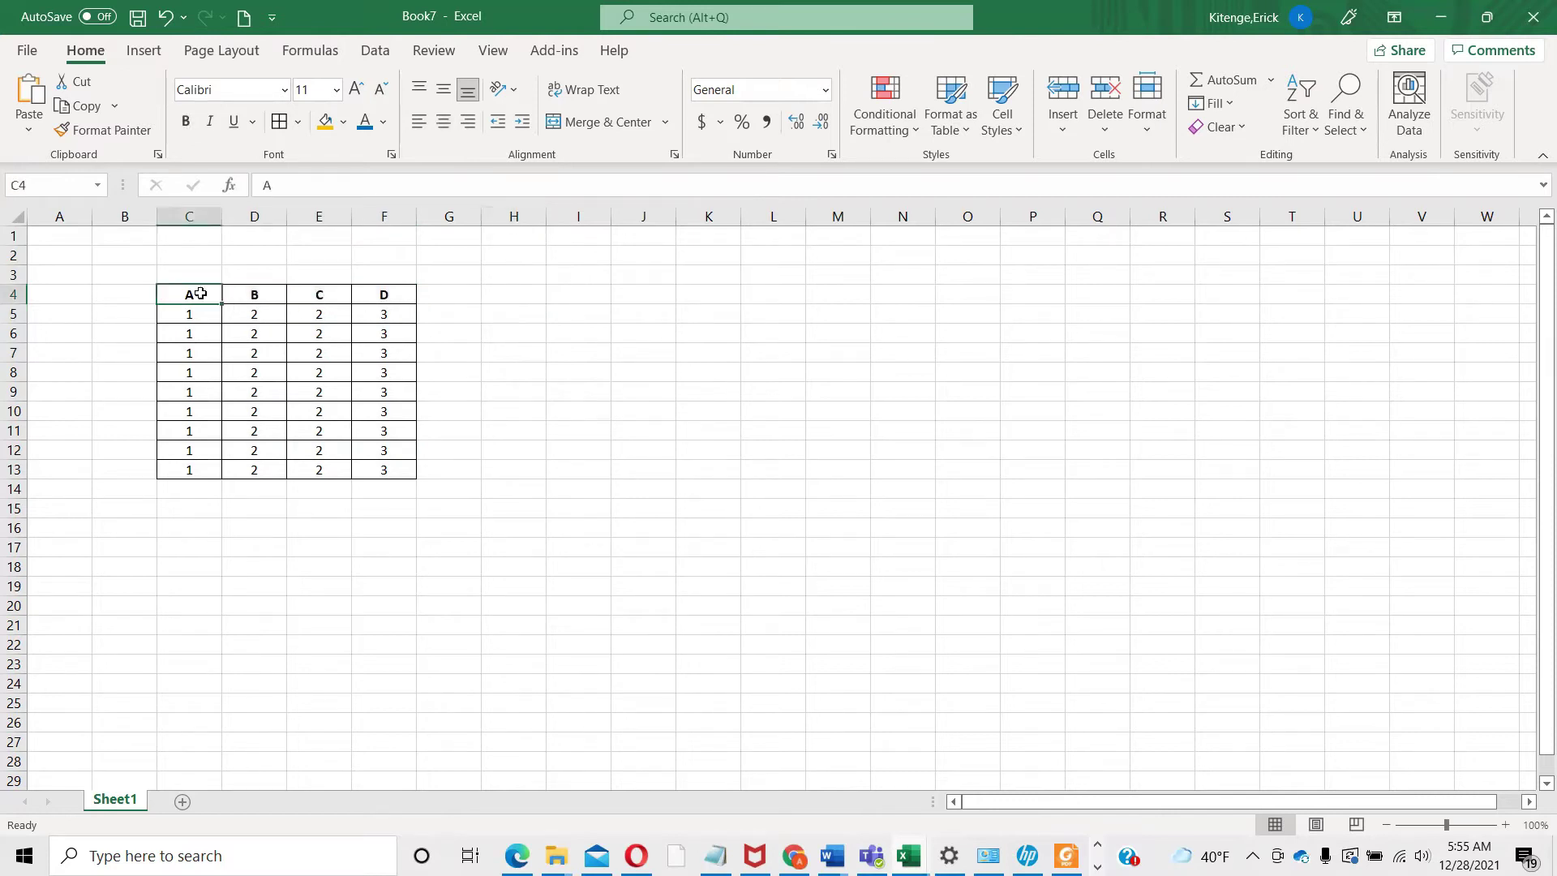
left_click(369, 462, "shift")
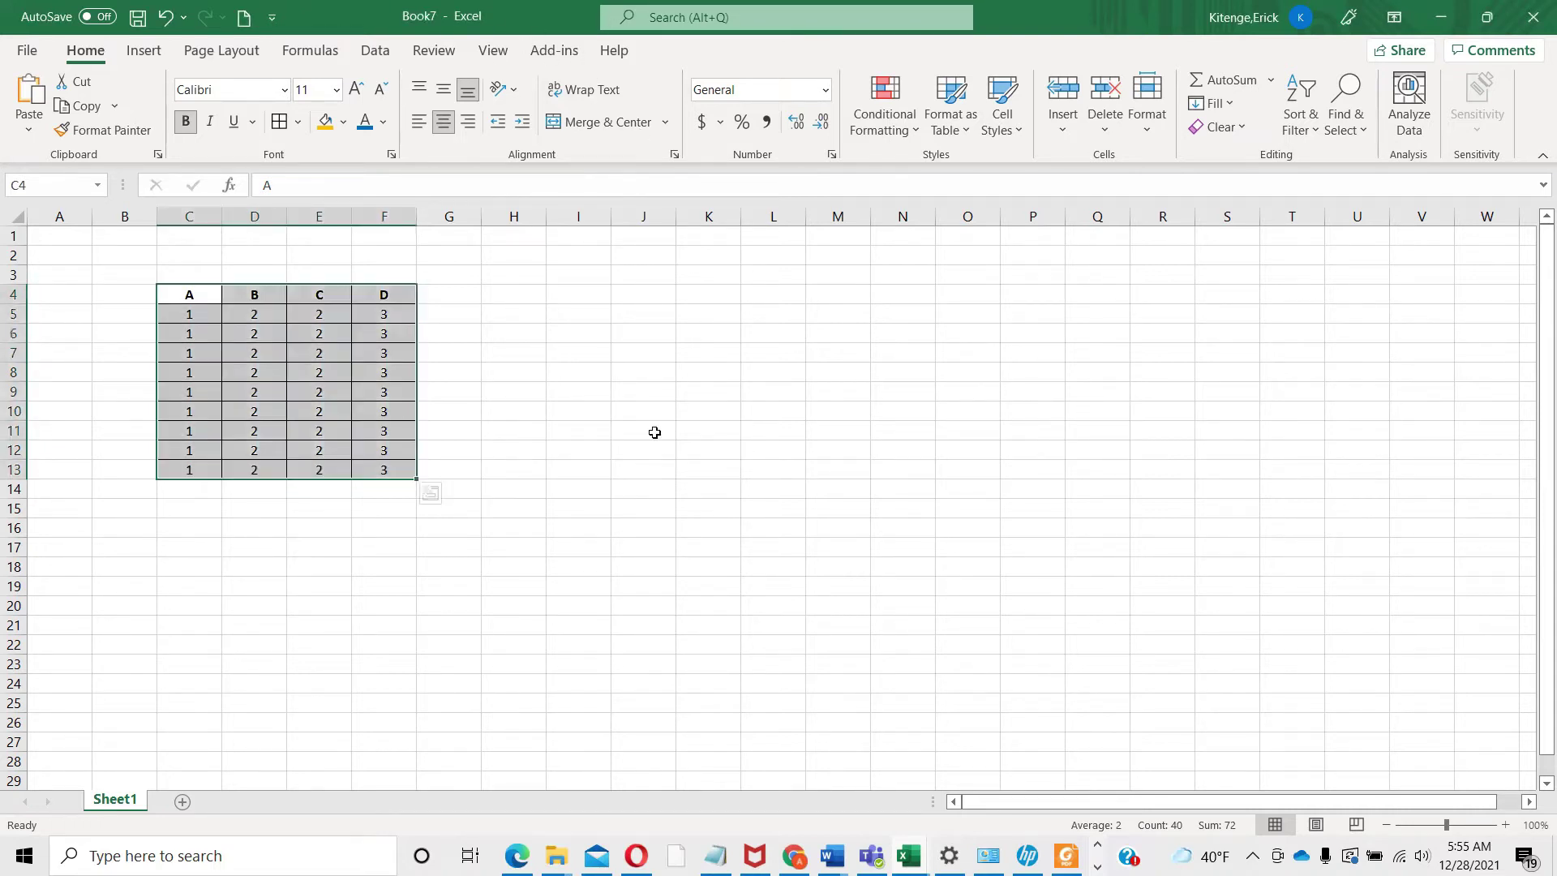
Show the Add-ins ribbon tab with the Excel2LaTeX commands
left_click(554, 51)
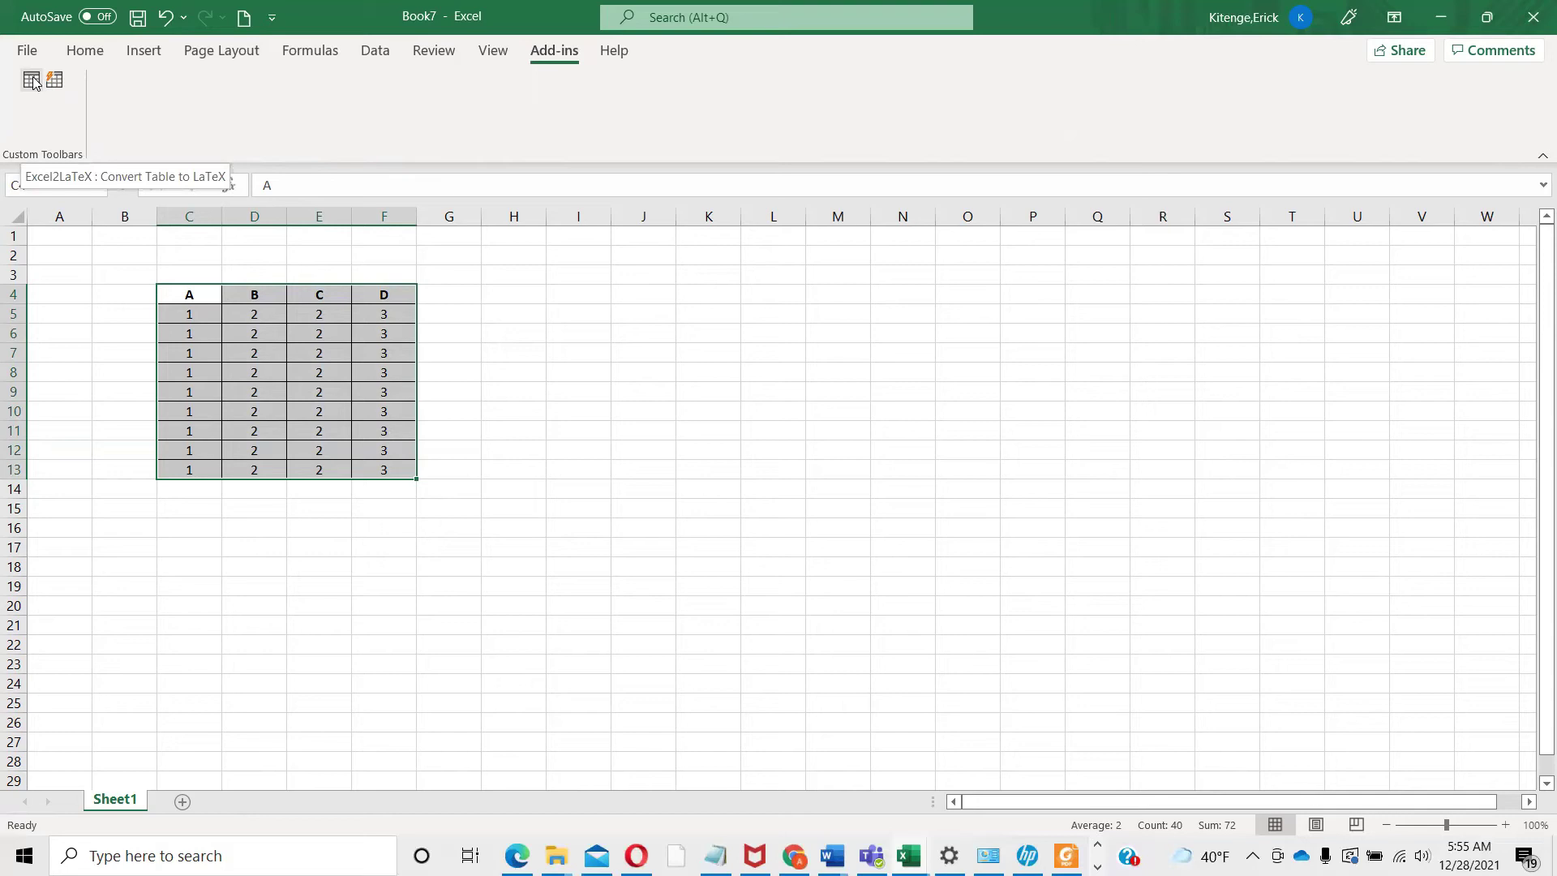
Run Convert Table to LaTeX on C4:F13, enabling links and macros when prompted
left_click(32, 80)
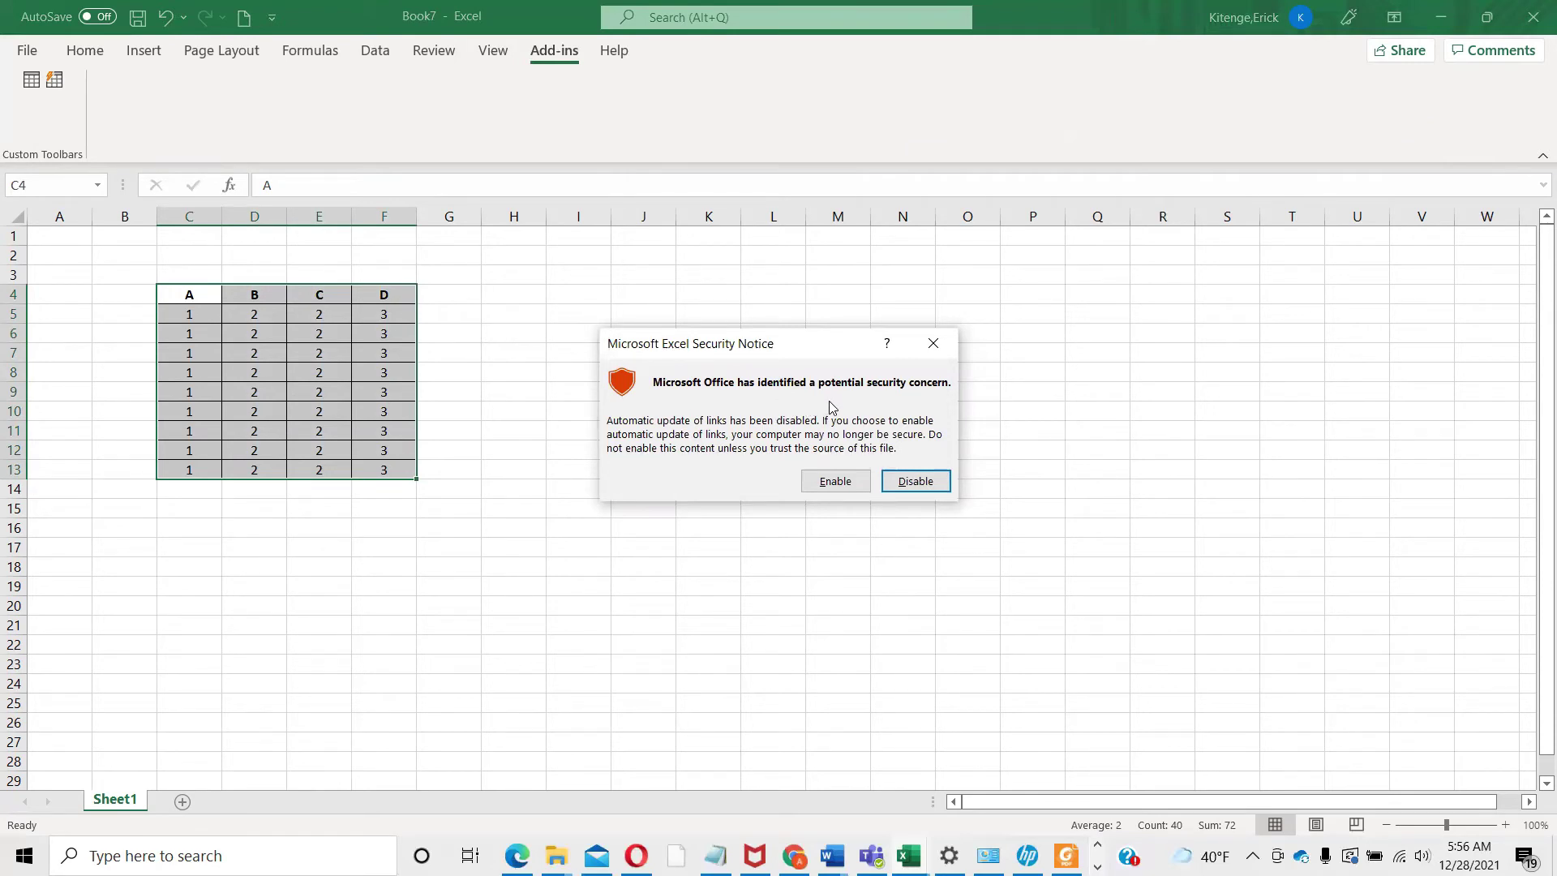
left_click(834, 482)
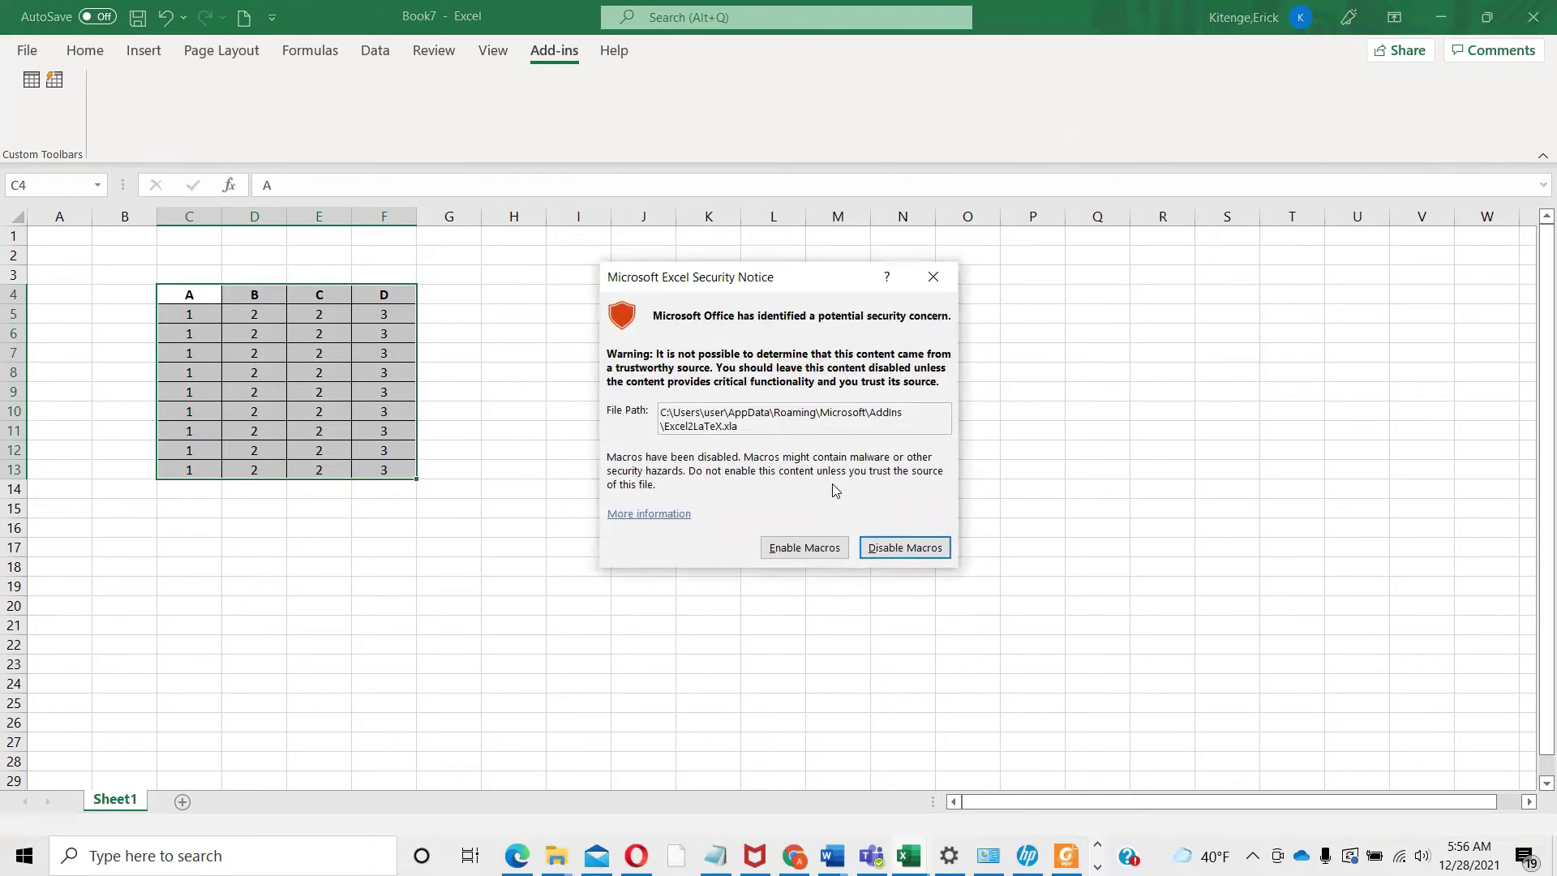
left_click(815, 549)
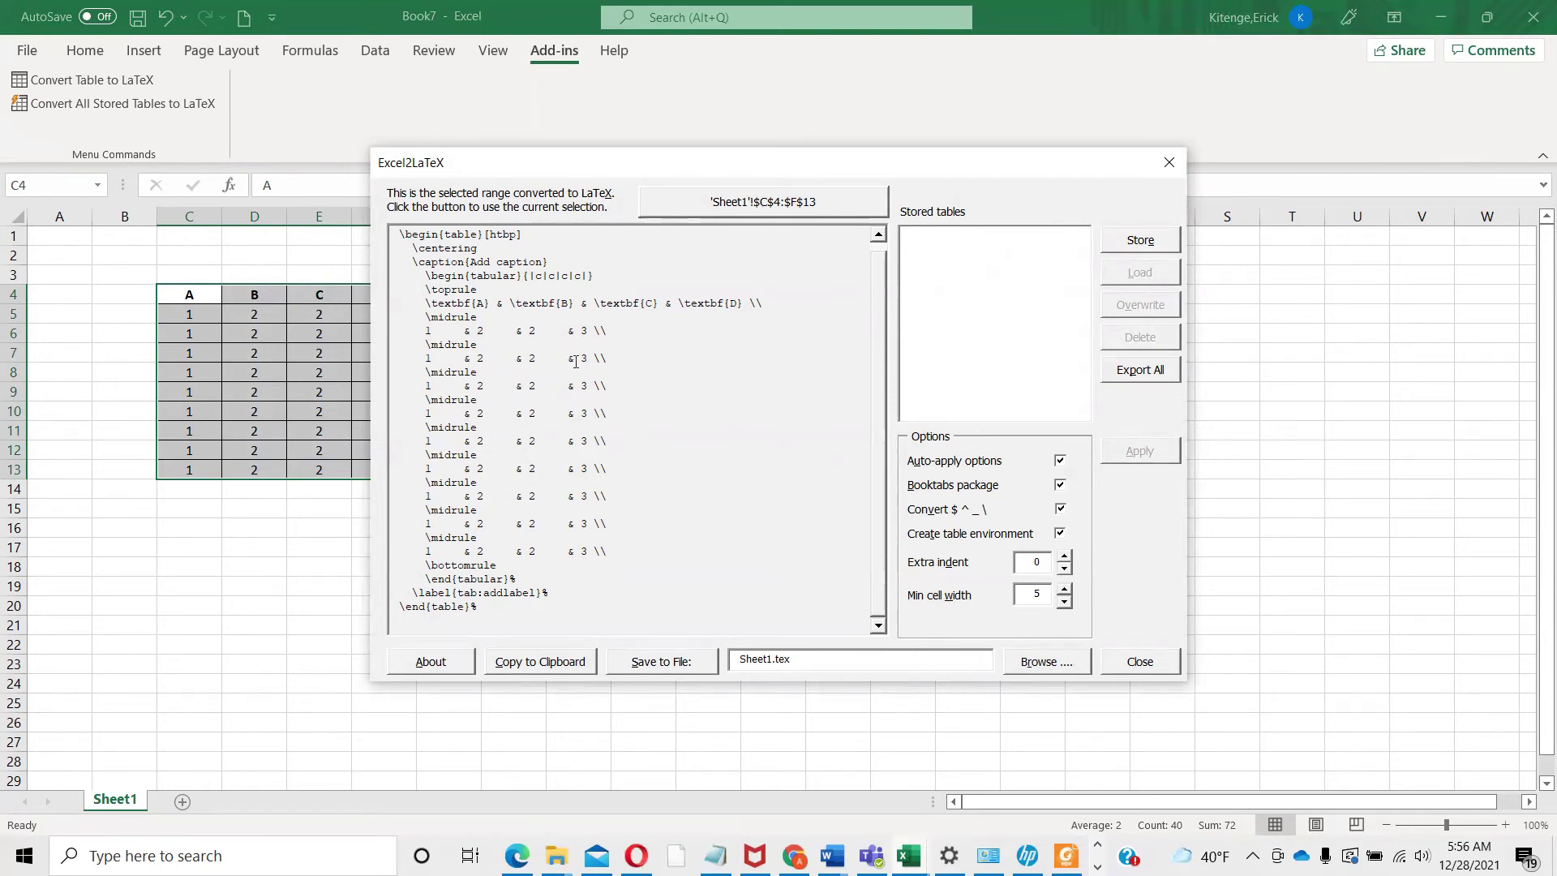
Reconvert using the selected range C4:F13 and copy the generated LaTeX table code to the clipboard
left_click(722, 208)
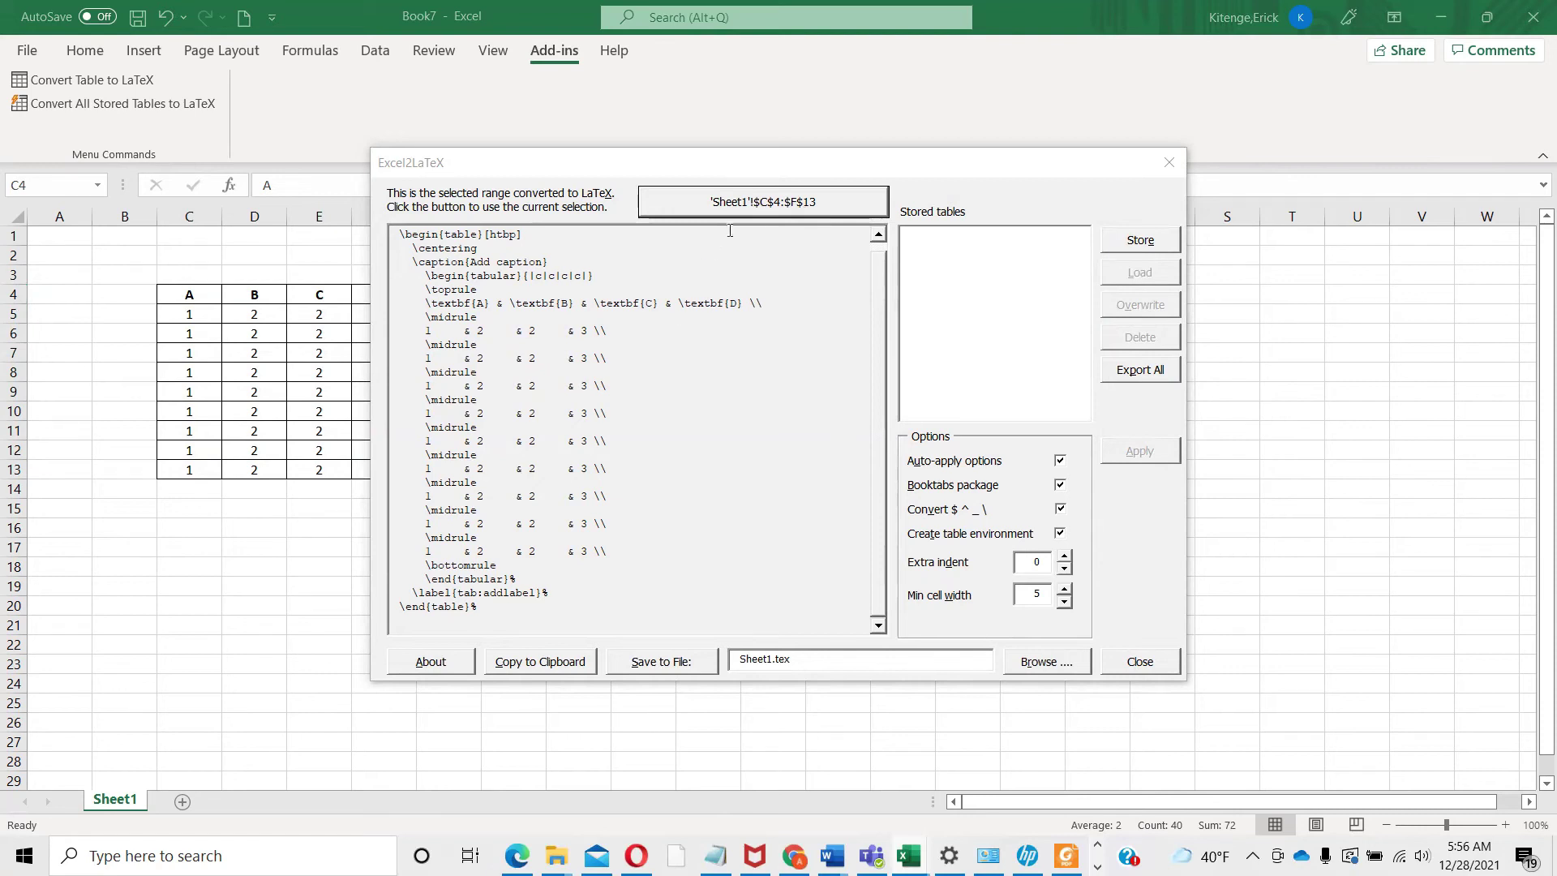
left_click(768, 202)
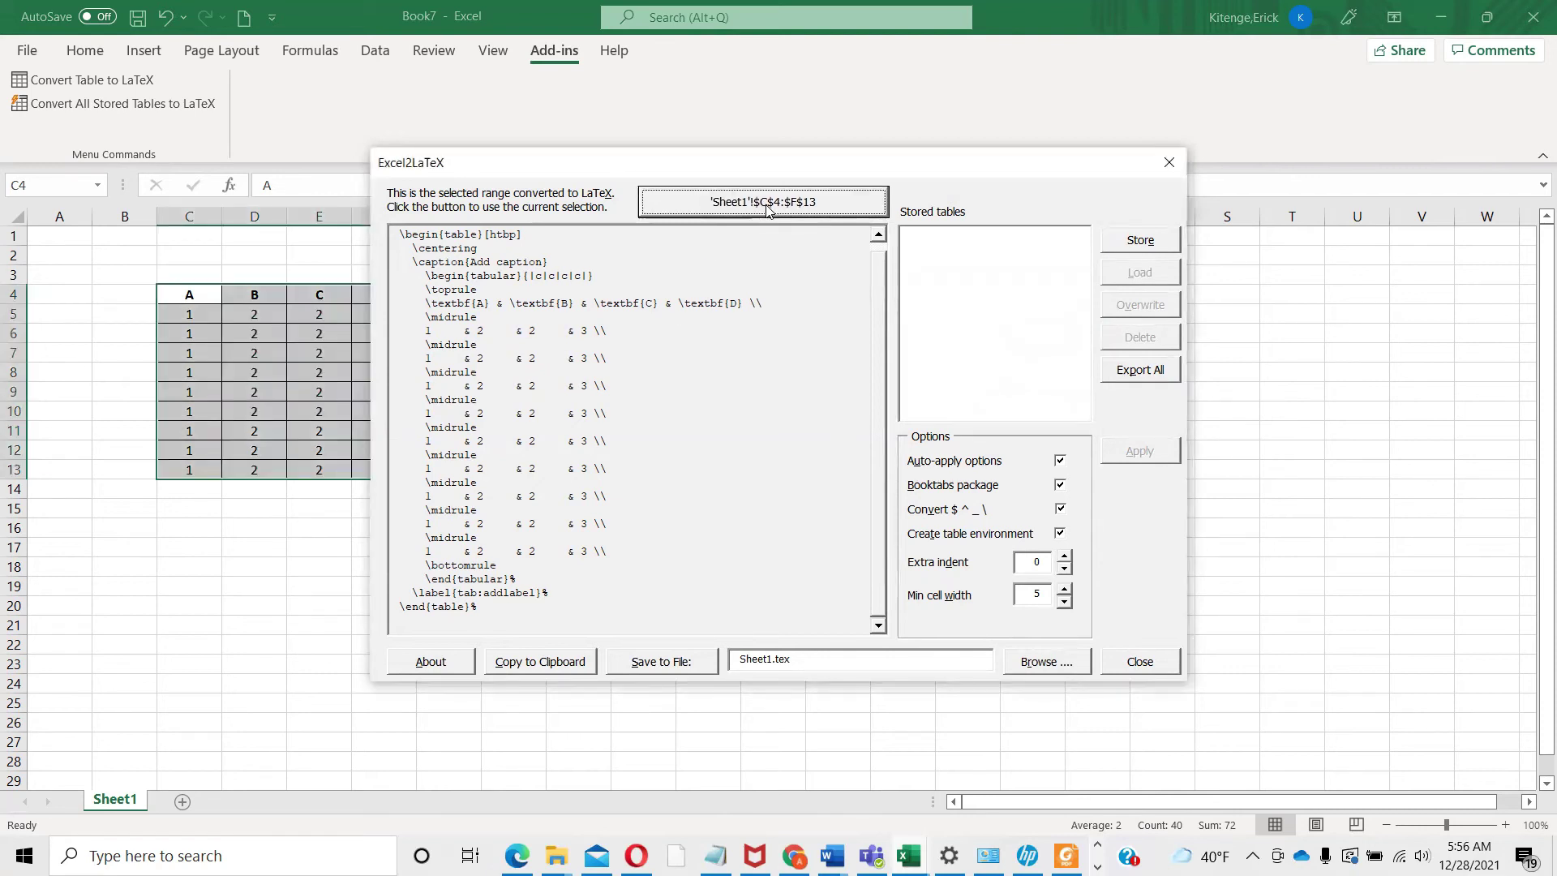
left_click(528, 663)
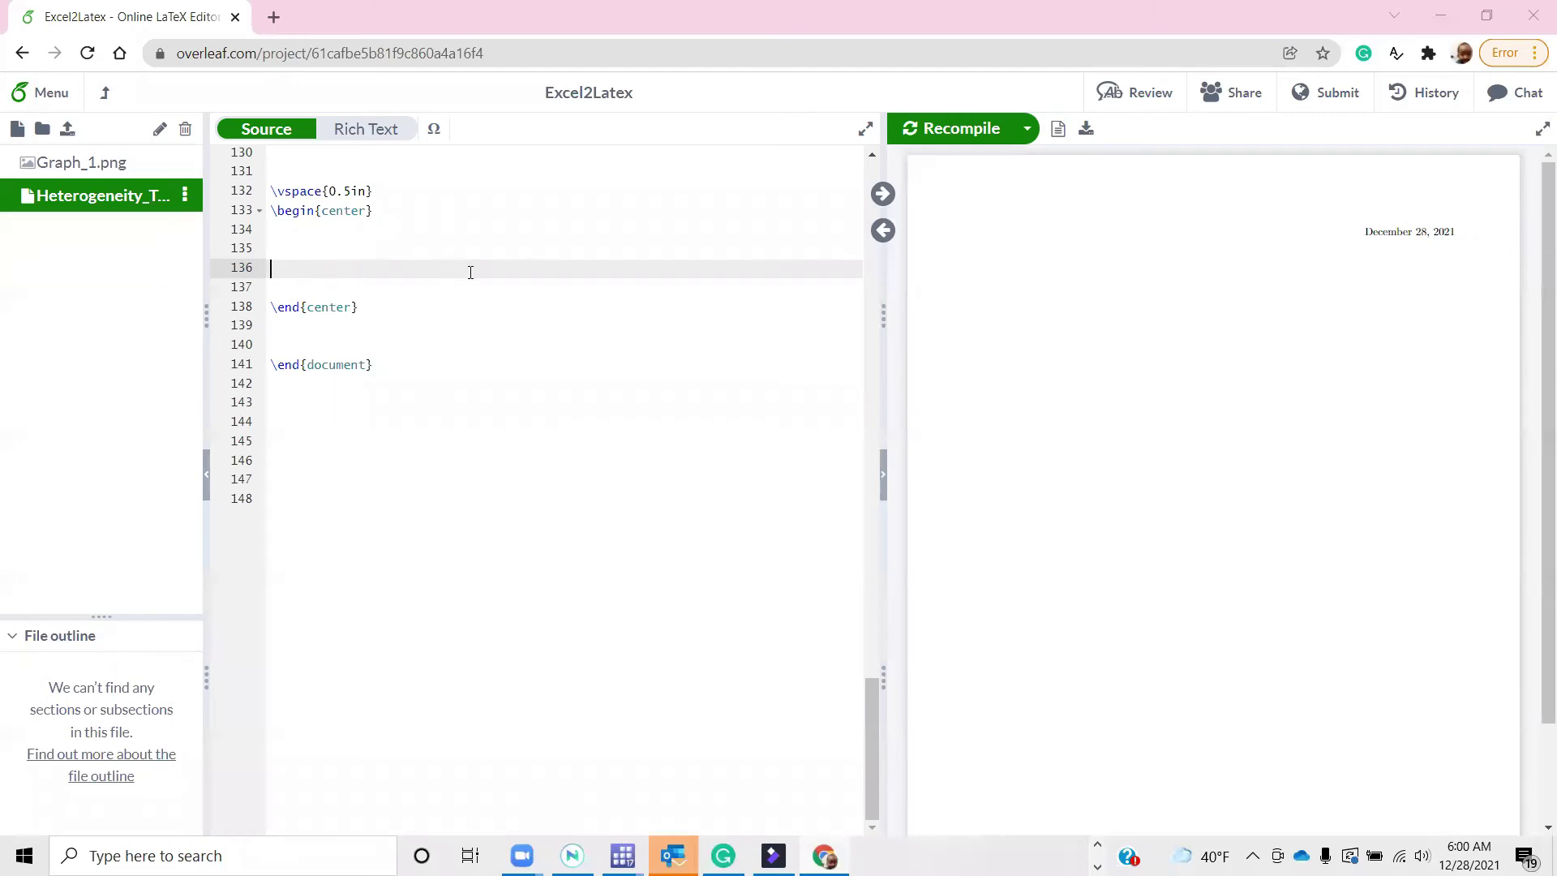
Paste the LaTeX table code onto empty line 135 inside the center environment
left_click(280, 243)
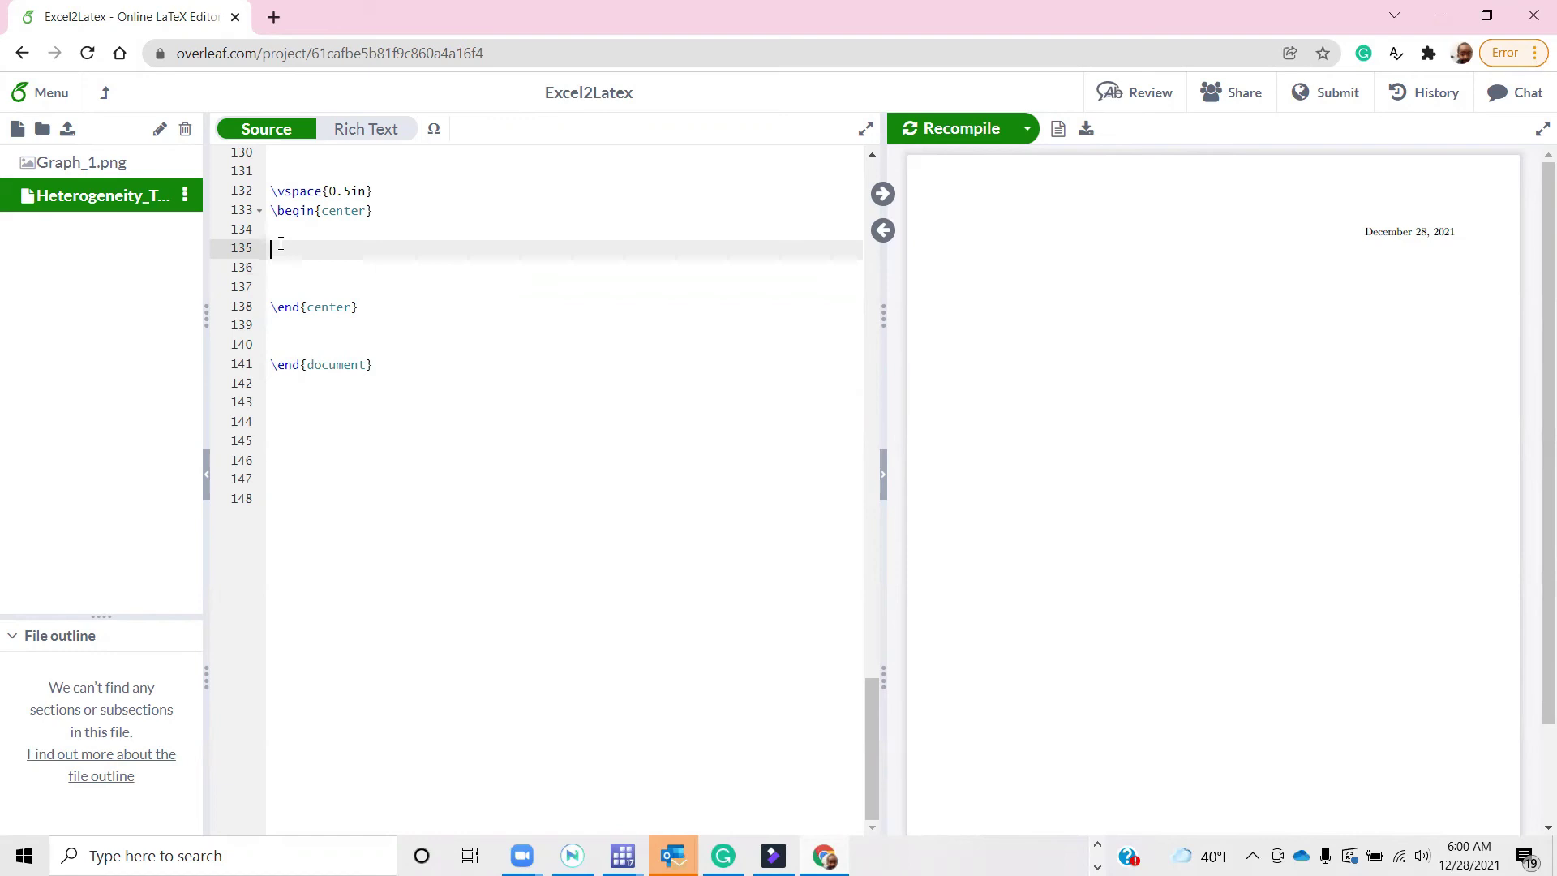
key("ctrl+v")
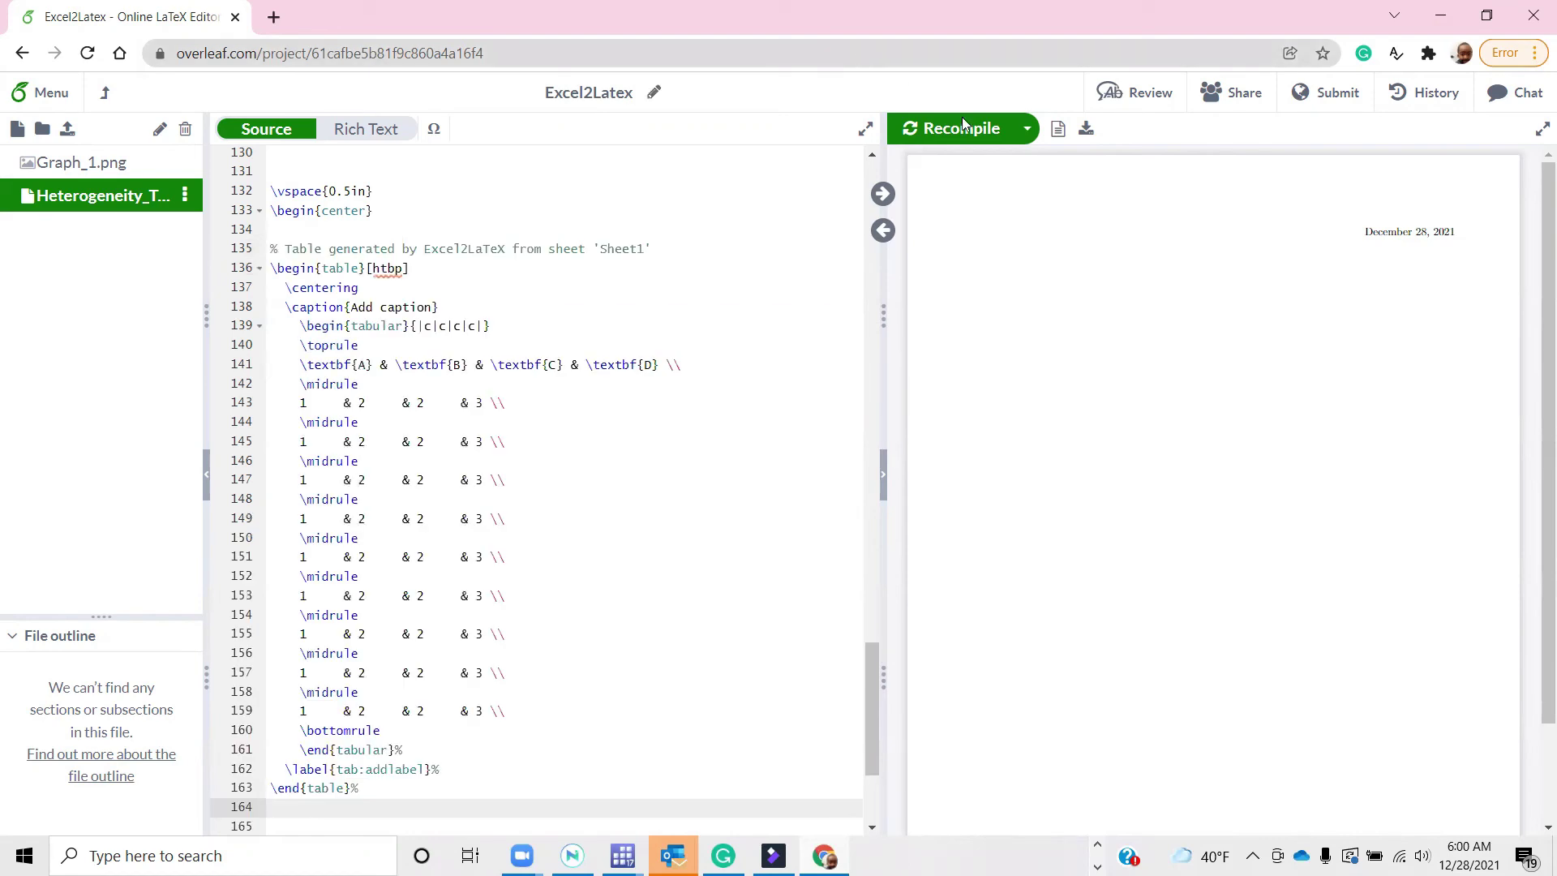
Recompile the PDF so the pasted table renders as 'Table 1: Add caption'
left_click(959, 138)
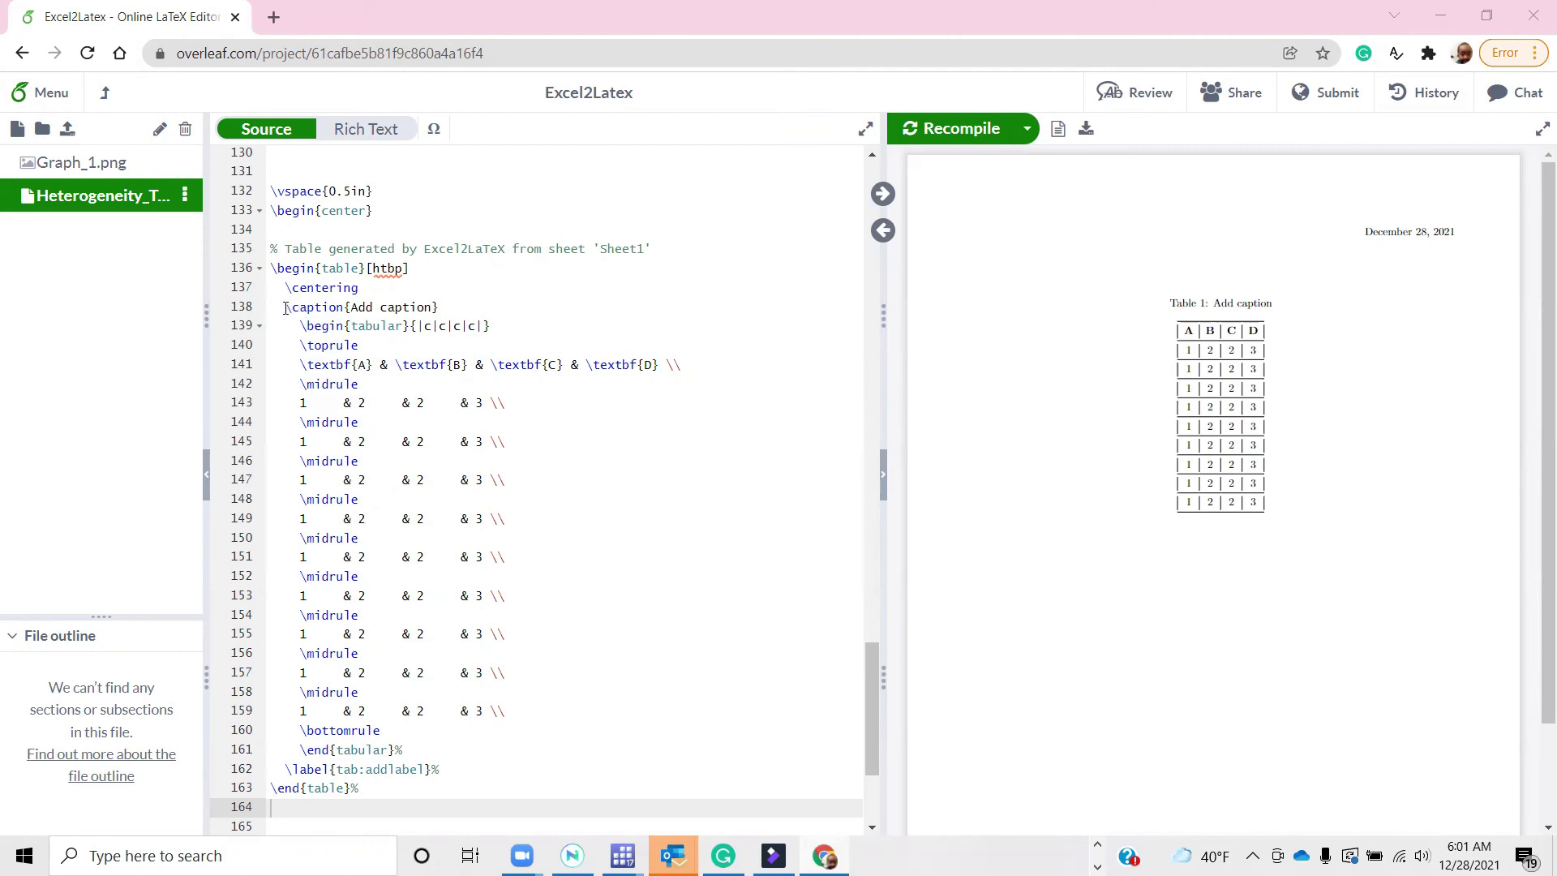
Change the caption on line 138 to 'Descriptive Stat' and recompile the PDF
left_click(285, 308)
type("%")
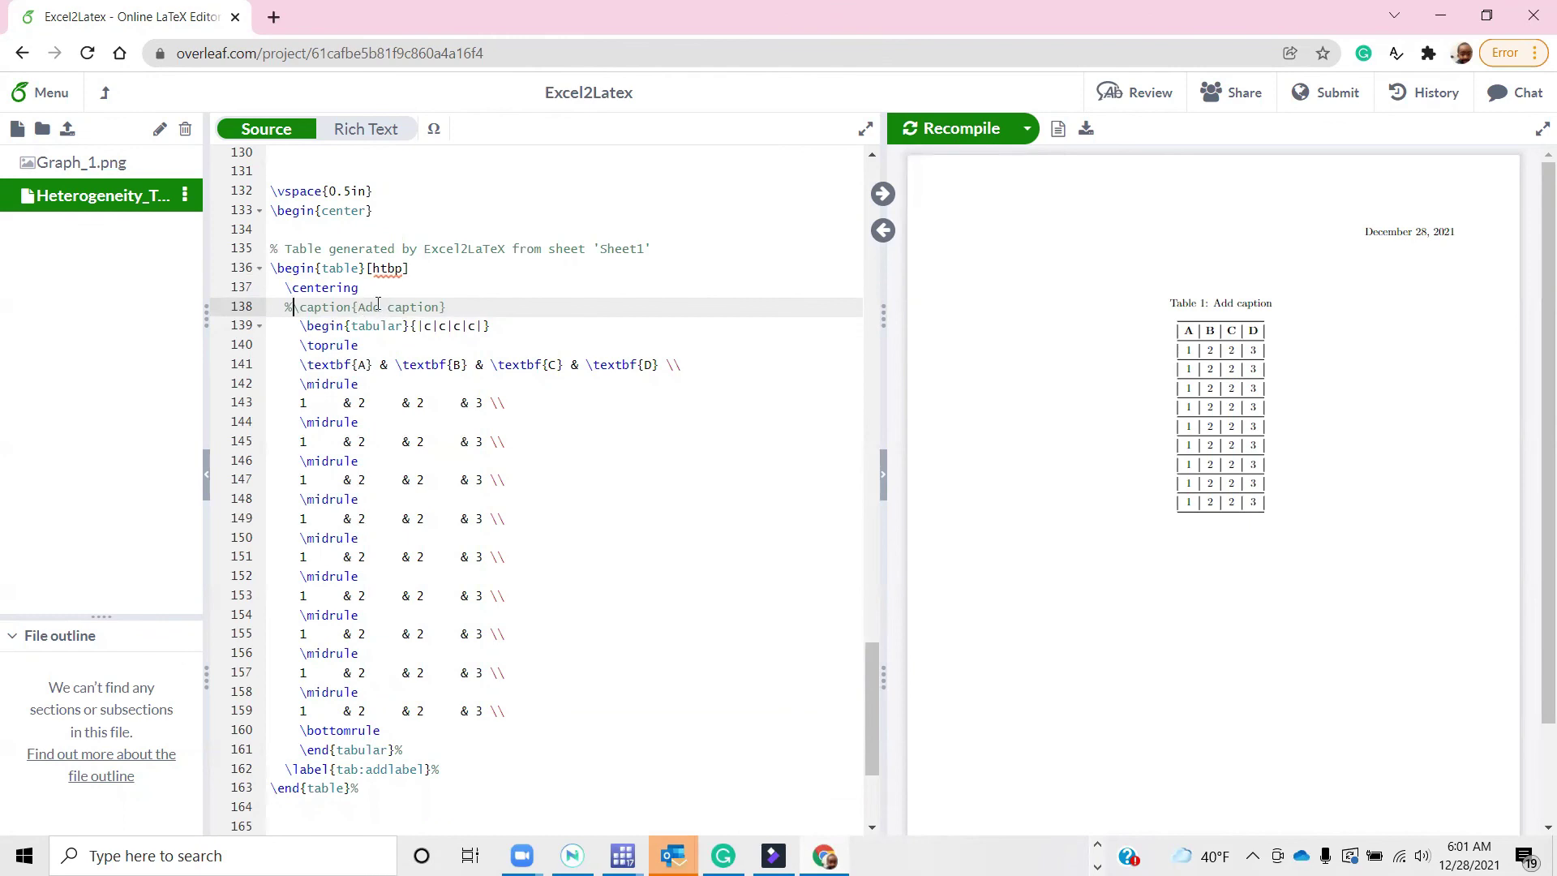
key("BackSpace")
key("BackSpace")
key("BackSpace")
key("BackSpace")
key("BackSpace")
key("BackSpace")
key("BackSpace")
key("BackSpace")
key("BackSpace")
key("BackSpace")
key("BackSpace")
key("BackSpace")
type("Tab")
key("BackSpace")
key("BackSpace")
key("BackSpace")
type("Descri")
type("ptive Stat")
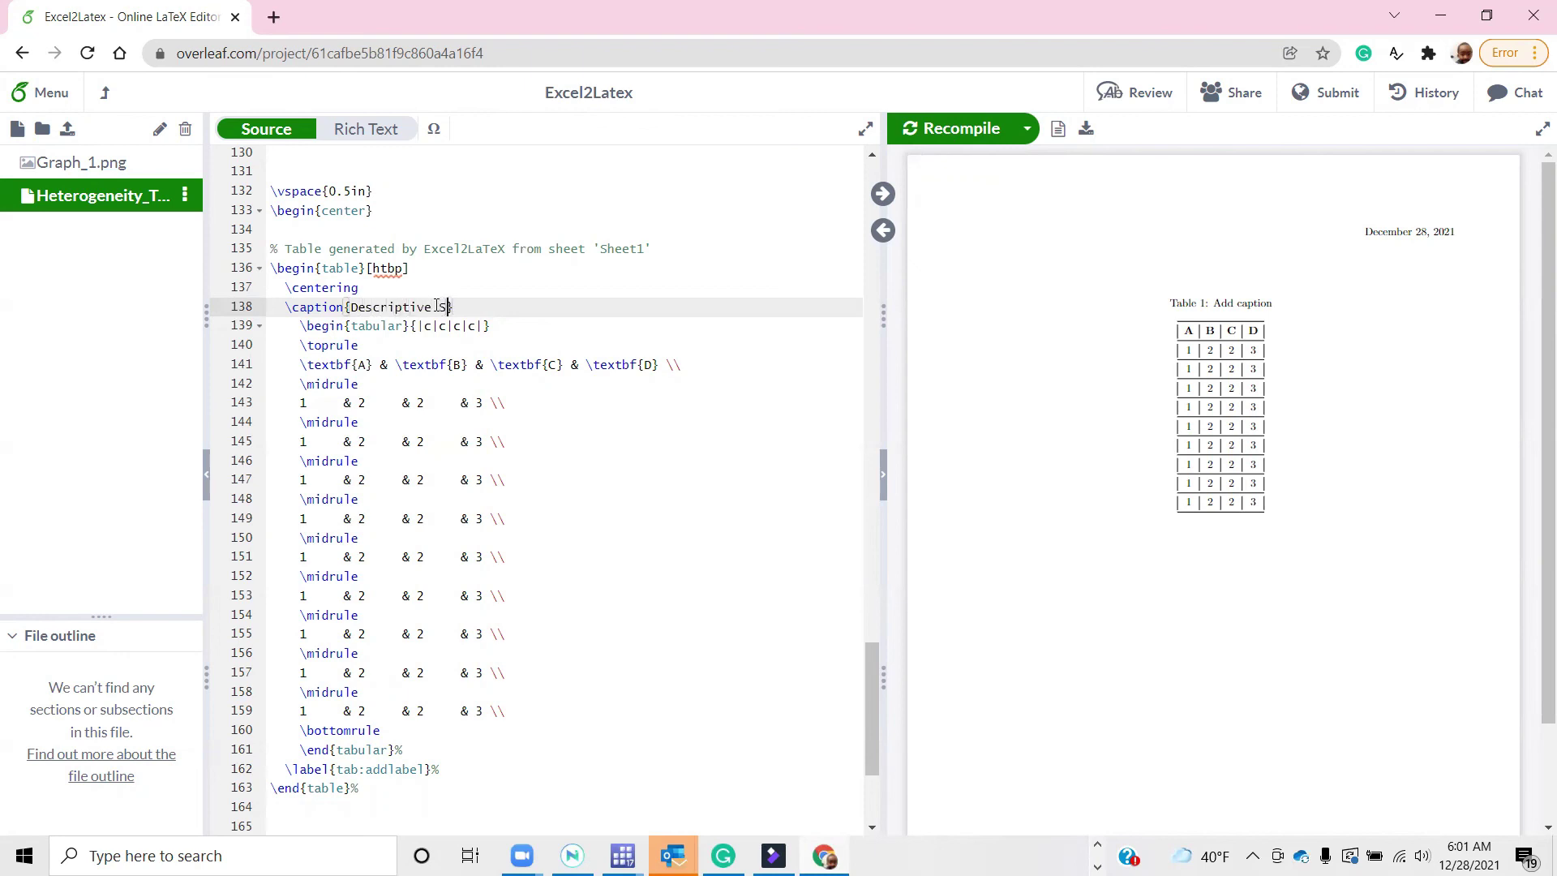
left_click(955, 130)
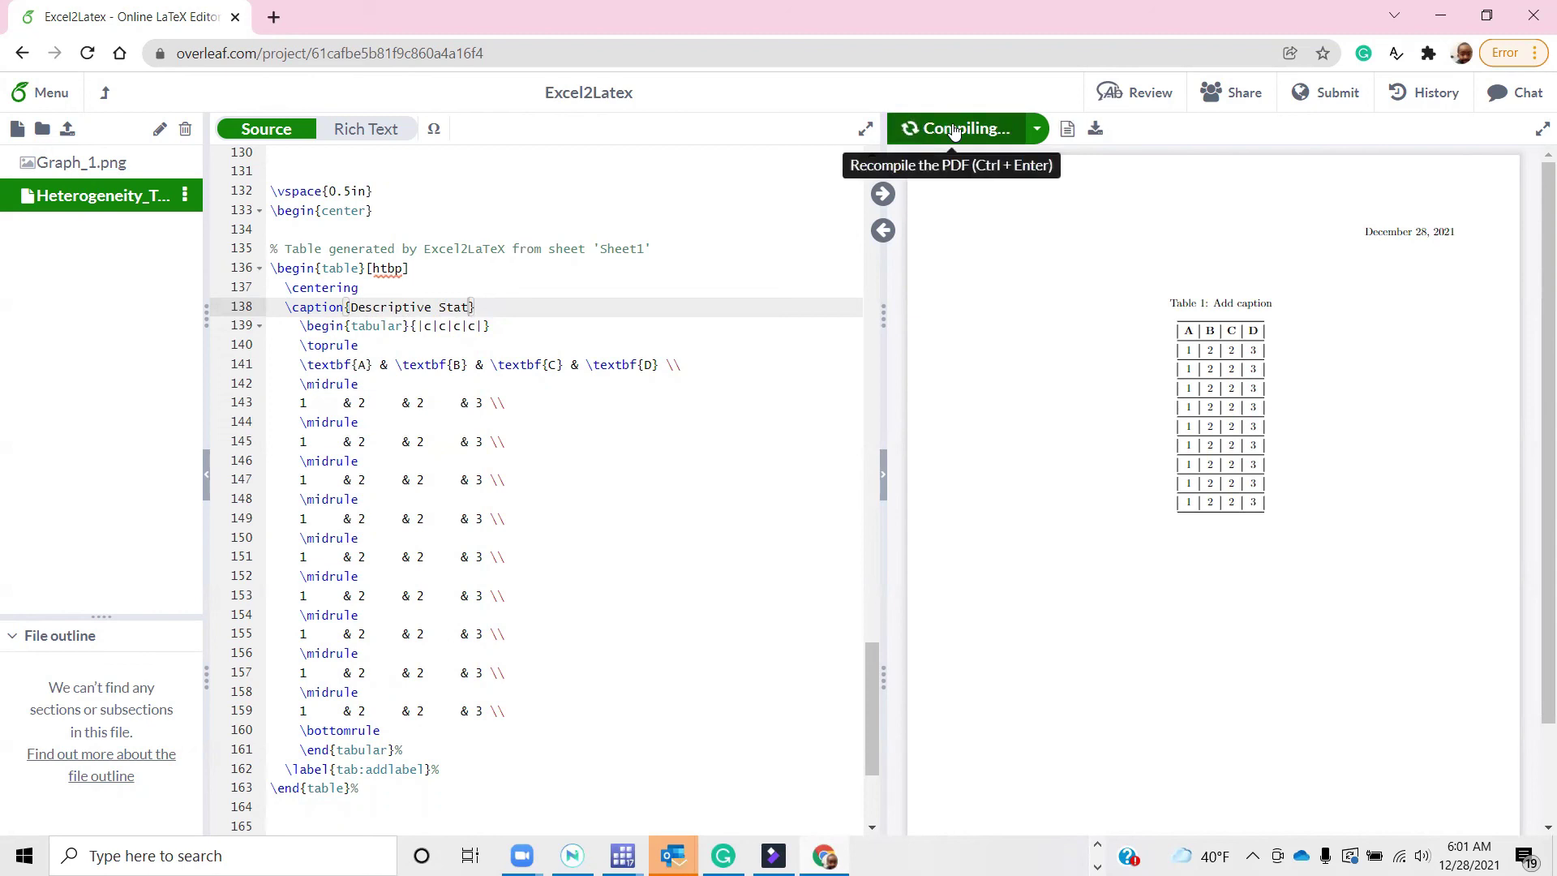